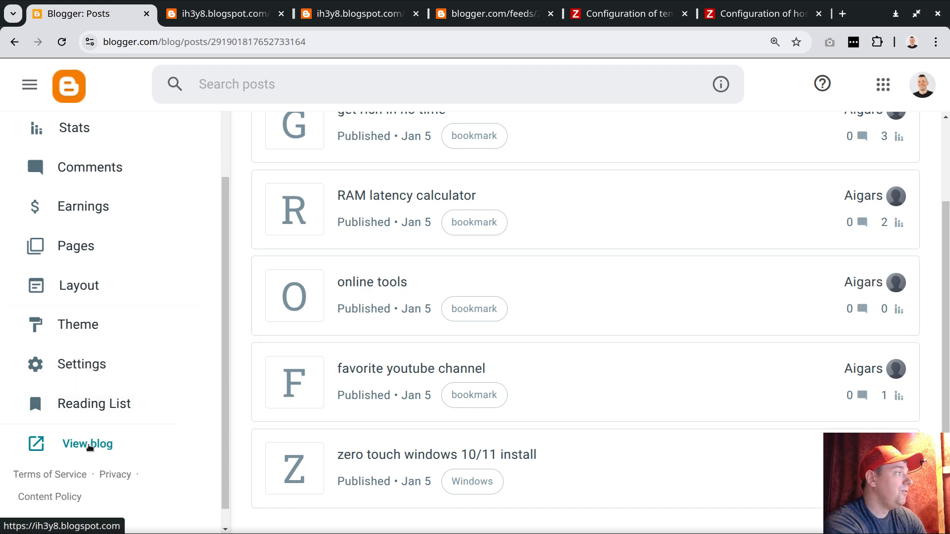
View the published ih3y8 blog and skim through its posts.
left_click(93, 445)
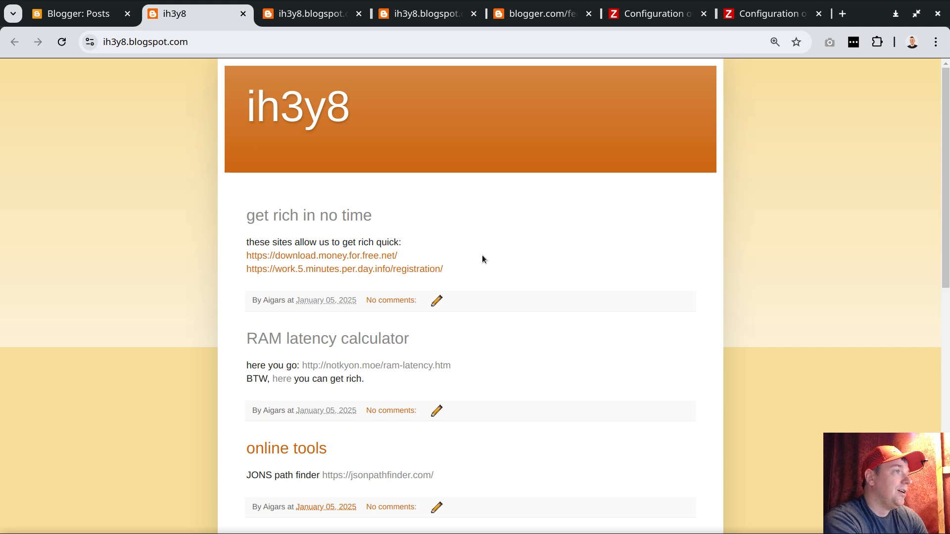
scroll(482, 259, "down", 8)
scroll(559, 236, "up", 5)
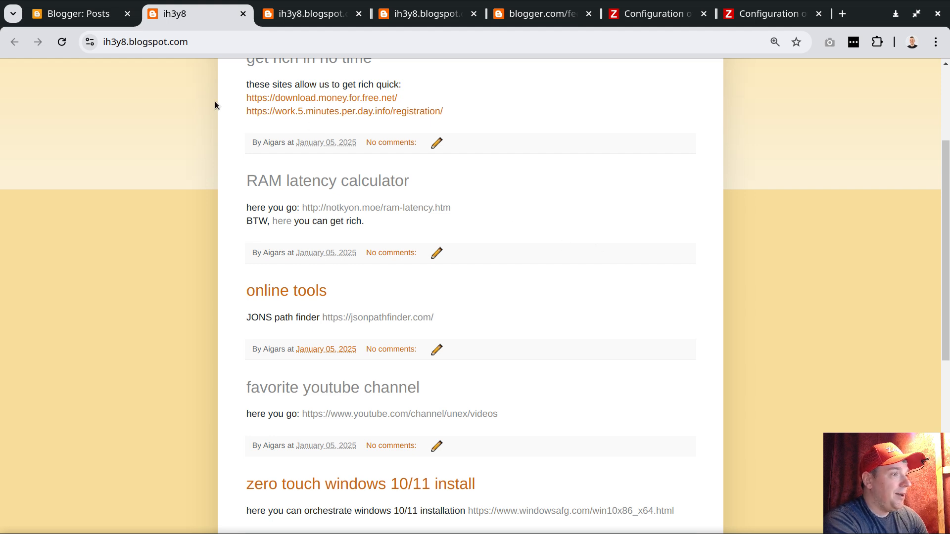
In the blog's Site feed settings, save the Allow blog feed option as Full.
left_click(87, 18)
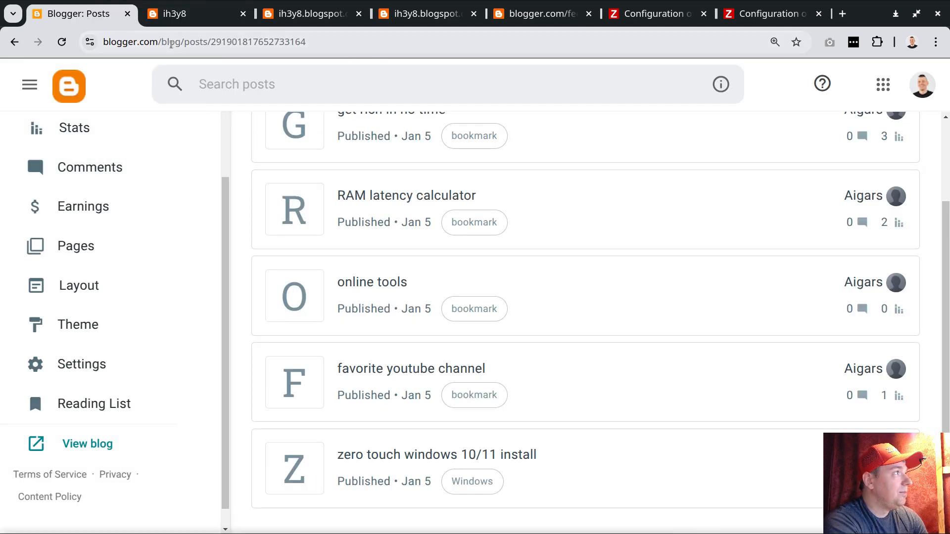
left_click(64, 365)
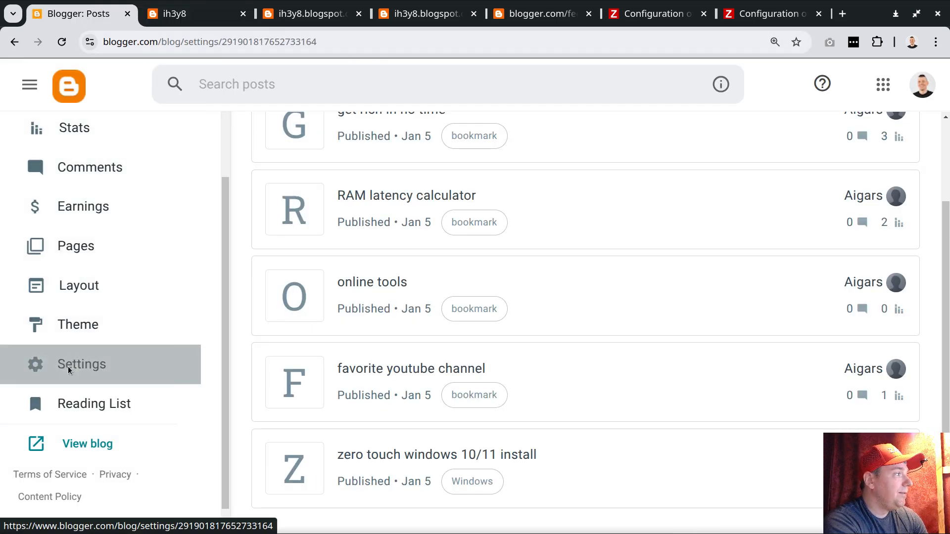
scroll(735, 404, "down", 15)
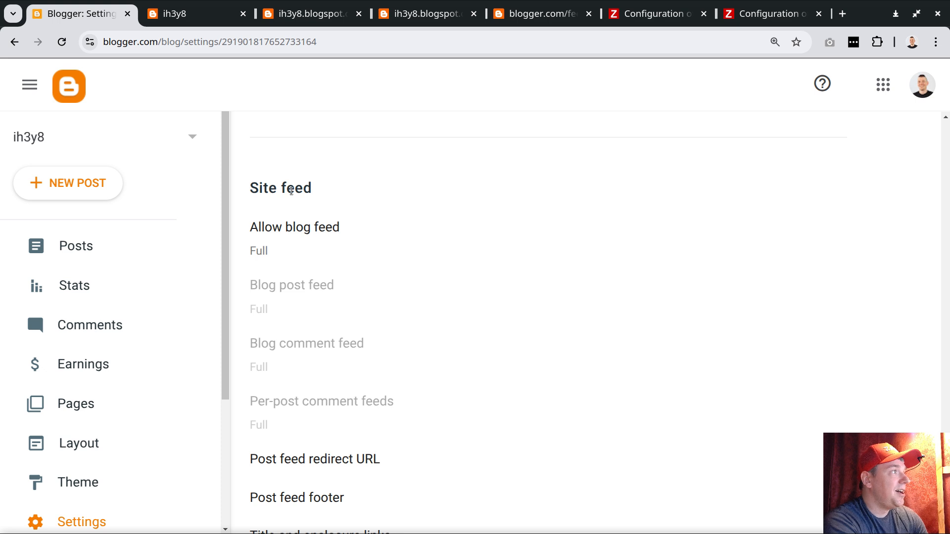
left_click(271, 240)
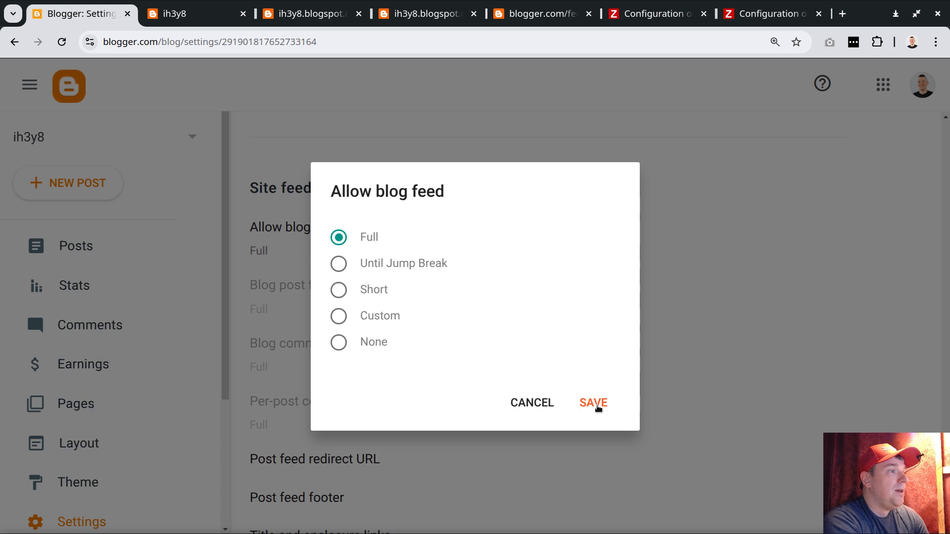
left_click(595, 404)
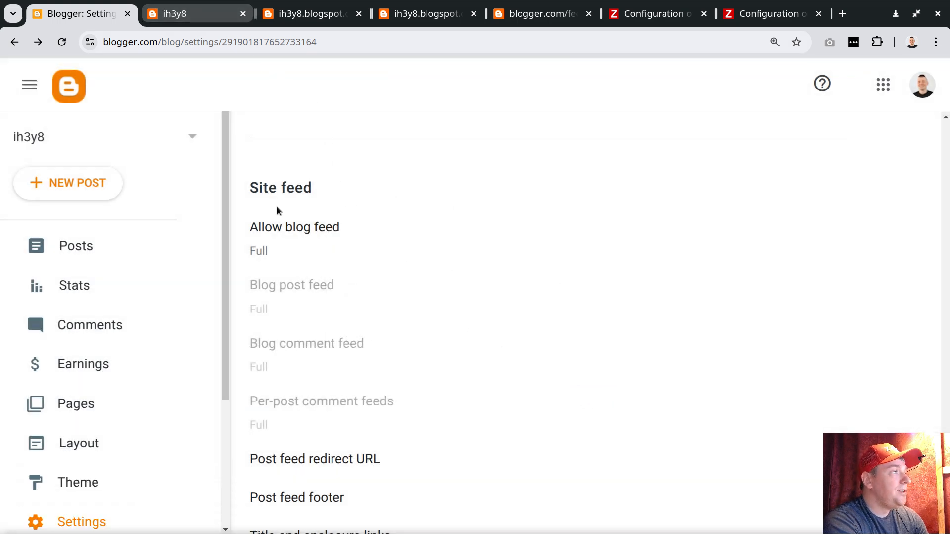
Compare the blog's address with its Atom feed URL, examining the feed path and the start-index and max-results parameters.
left_click(193, 15)
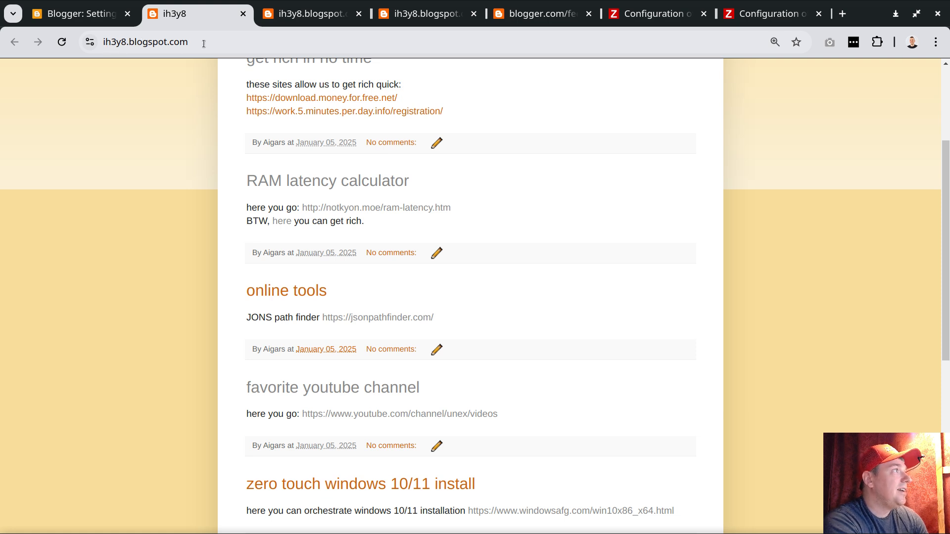
left_click_drag(204, 43, 101, 42)
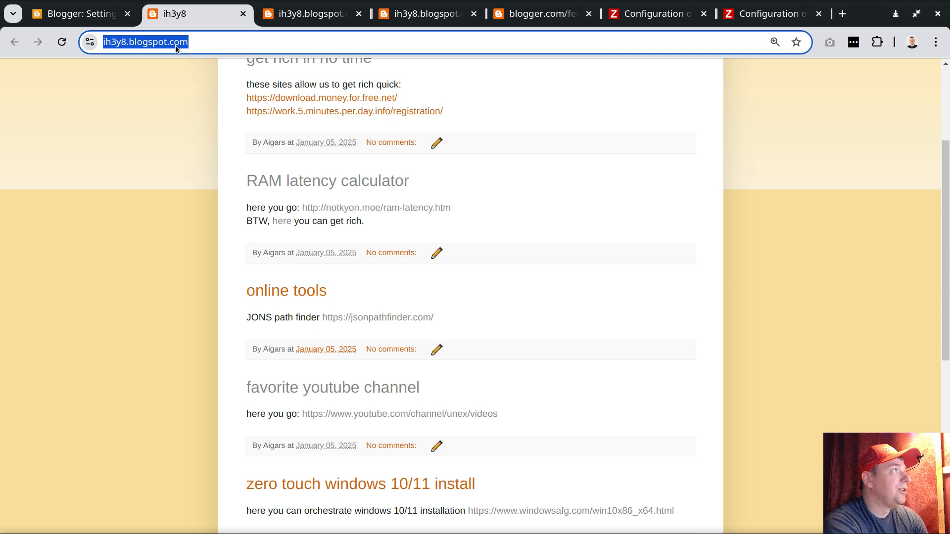
left_click(302, 16)
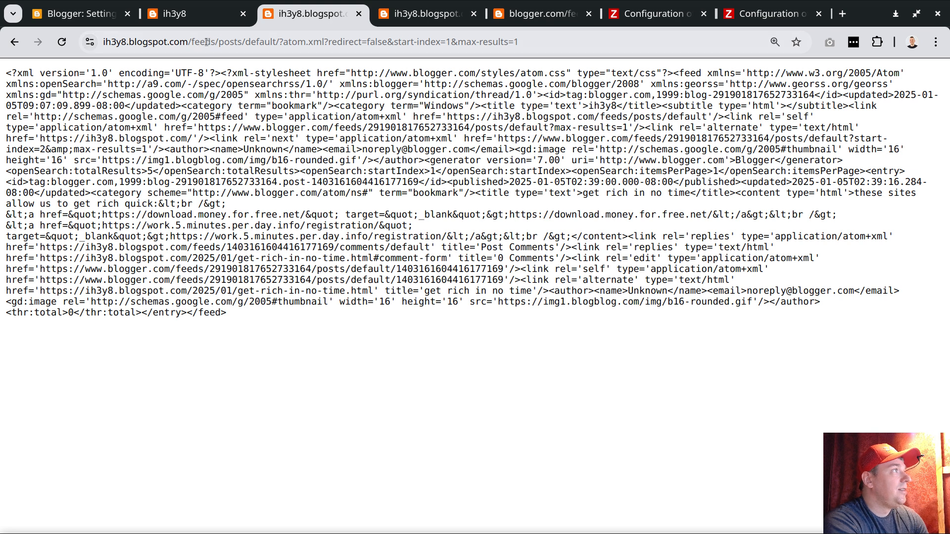
left_click_drag(189, 43, 325, 42)
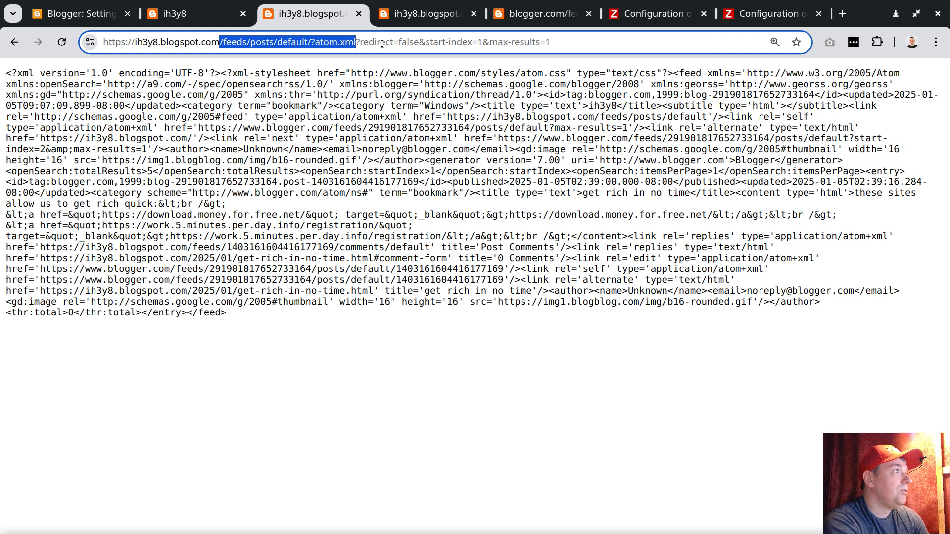
left_click(564, 42)
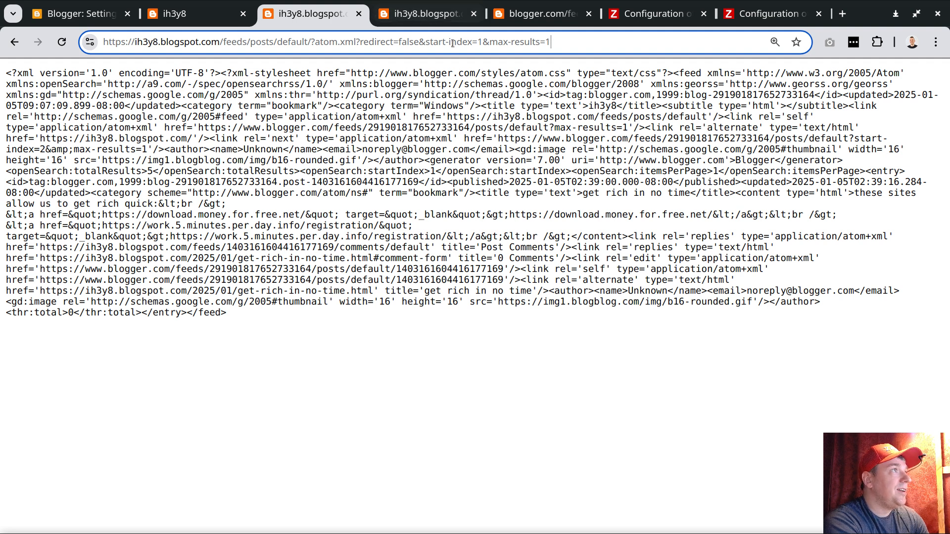
left_click_drag(425, 43, 559, 42)
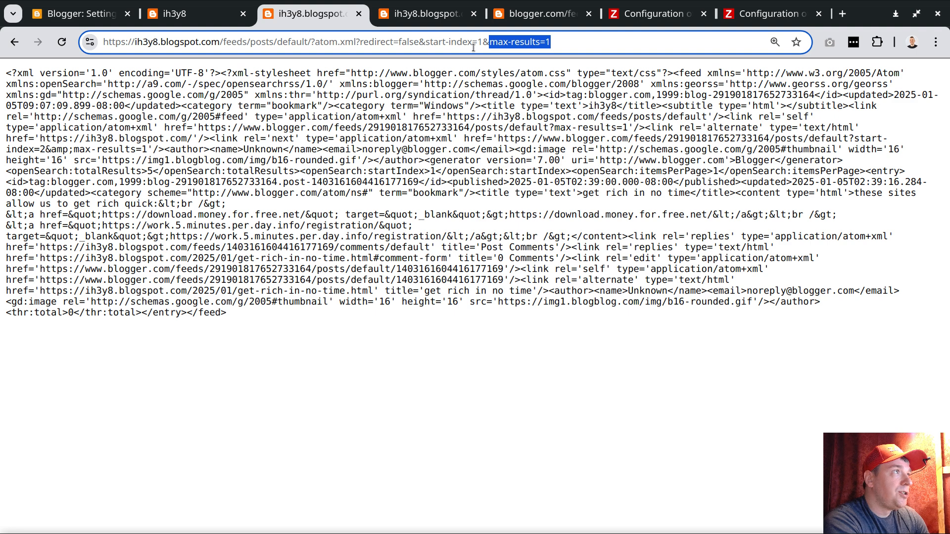
left_click_drag(425, 42, 485, 43)
left_click(490, 43)
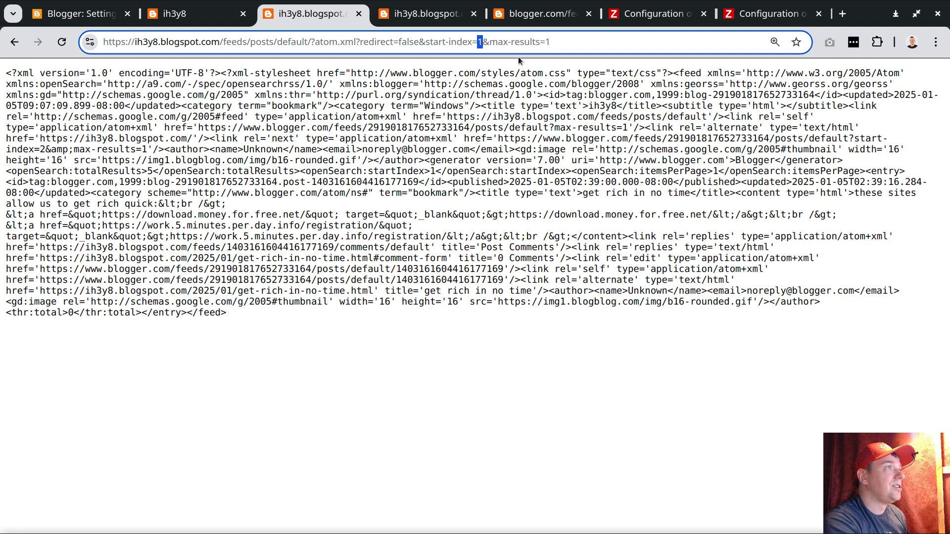
type("2")
key("Return")
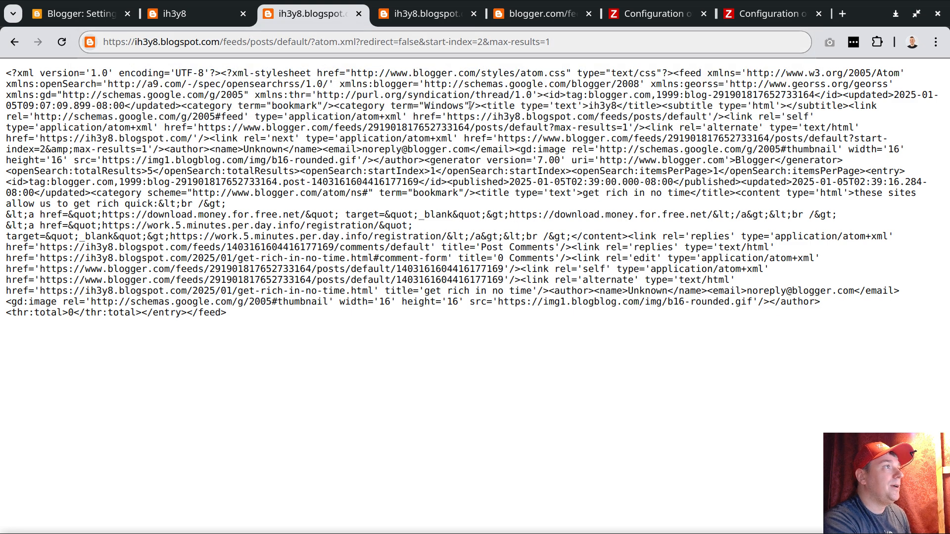
double_click(479, 42)
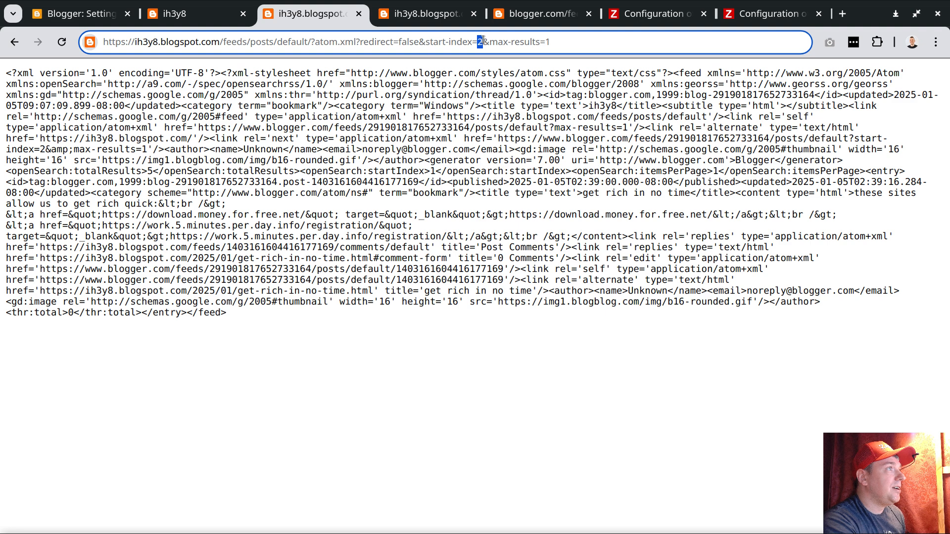
type("1")
key("Return")
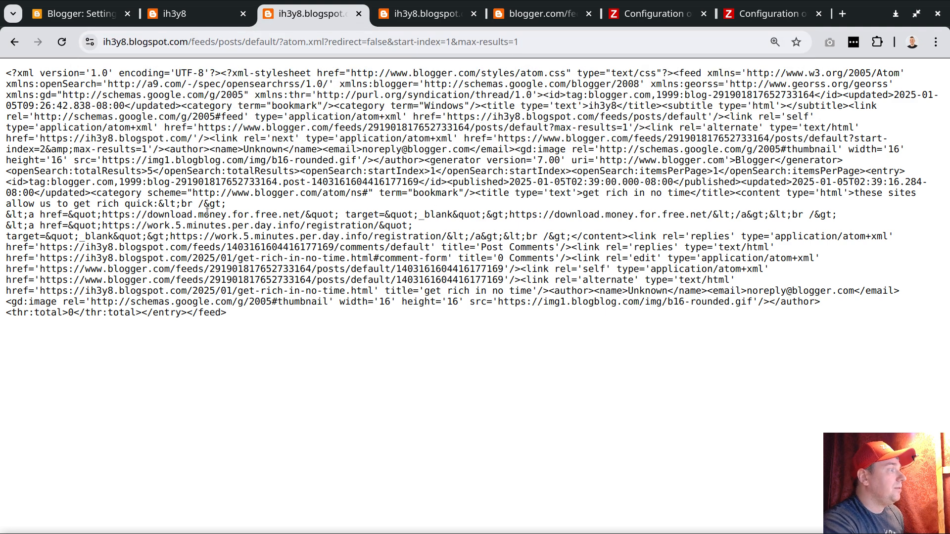
Search the feed for "title" and highlight the post title in the first entry.
key("ctrl+f")
type("title")
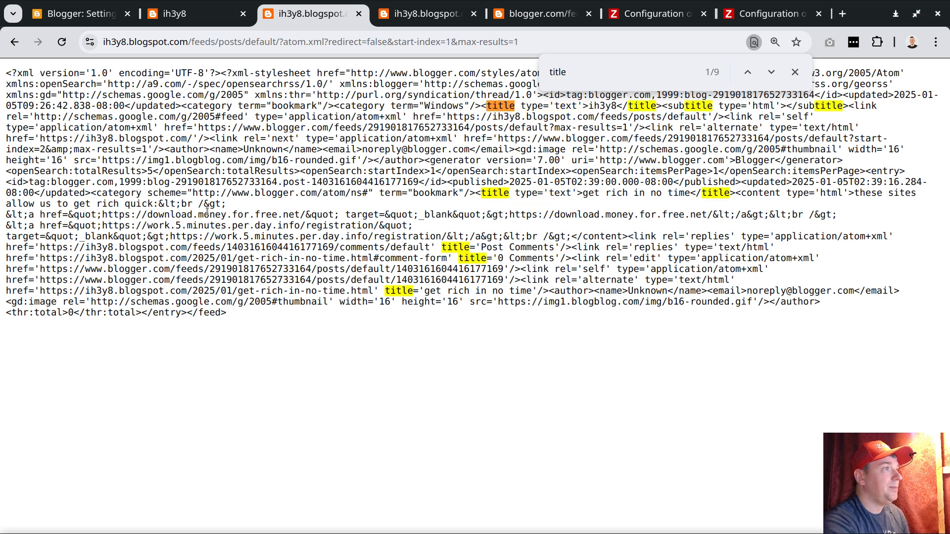
left_click_drag(581, 193, 691, 193)
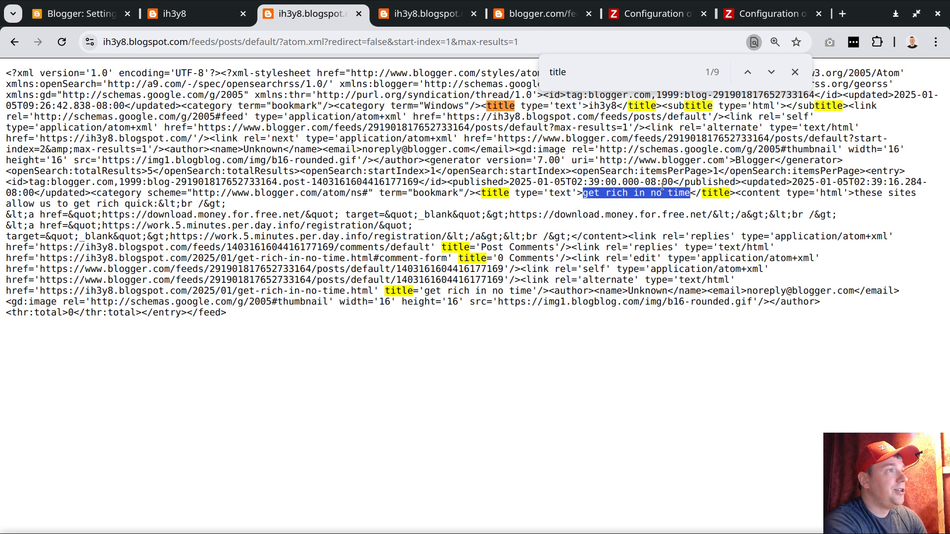
Load the feed with start-index=2, search it for "title" and highlight that entry's post title.
left_click(459, 42)
left_click(451, 42)
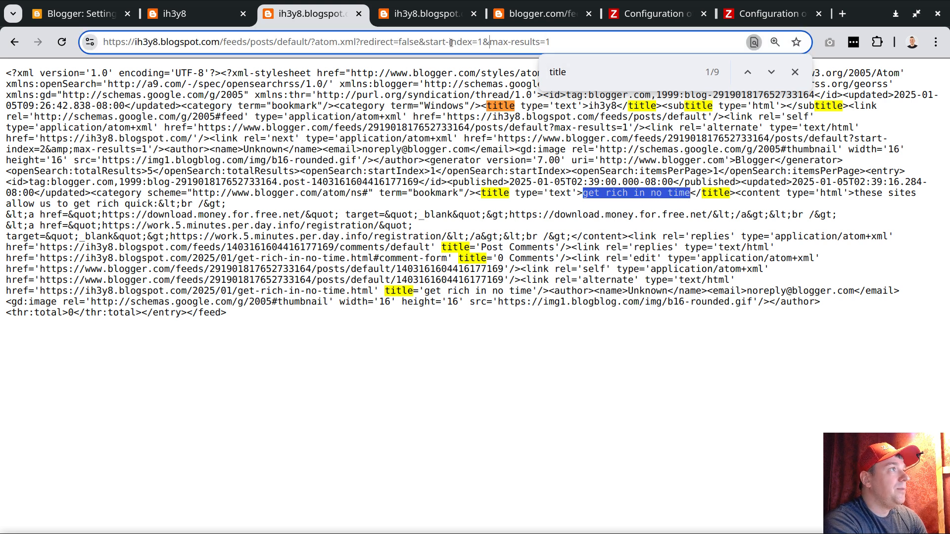
left_click(484, 41)
key("BackSpace")
type("2")
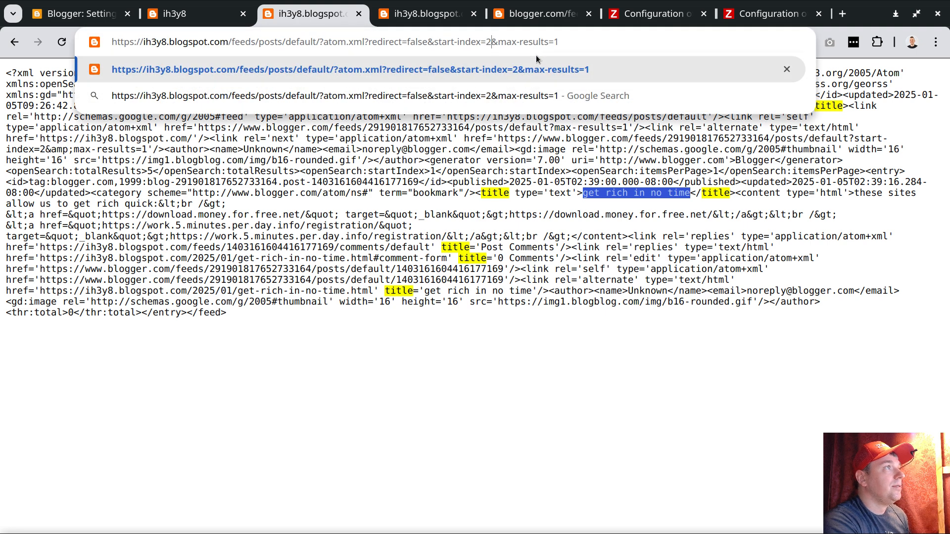
key("Return")
key("ctrl+f")
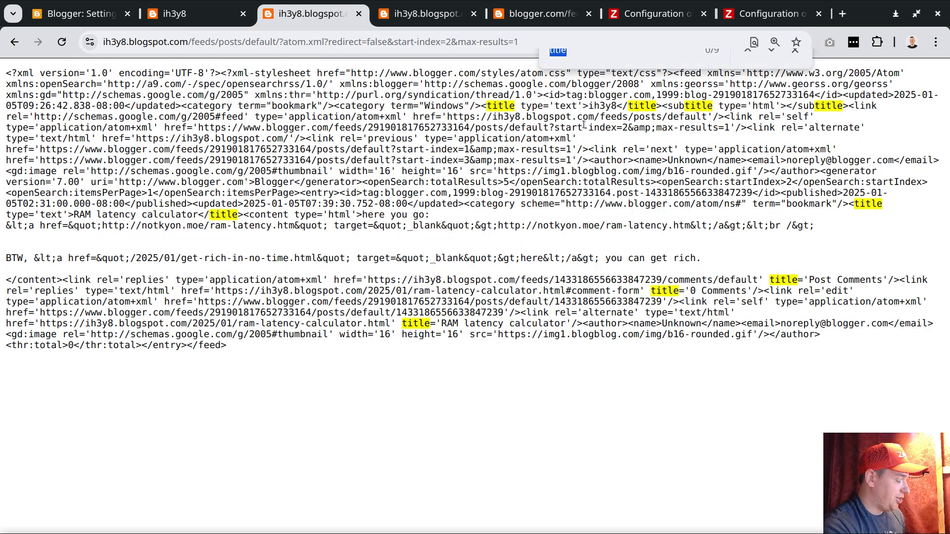
type("title")
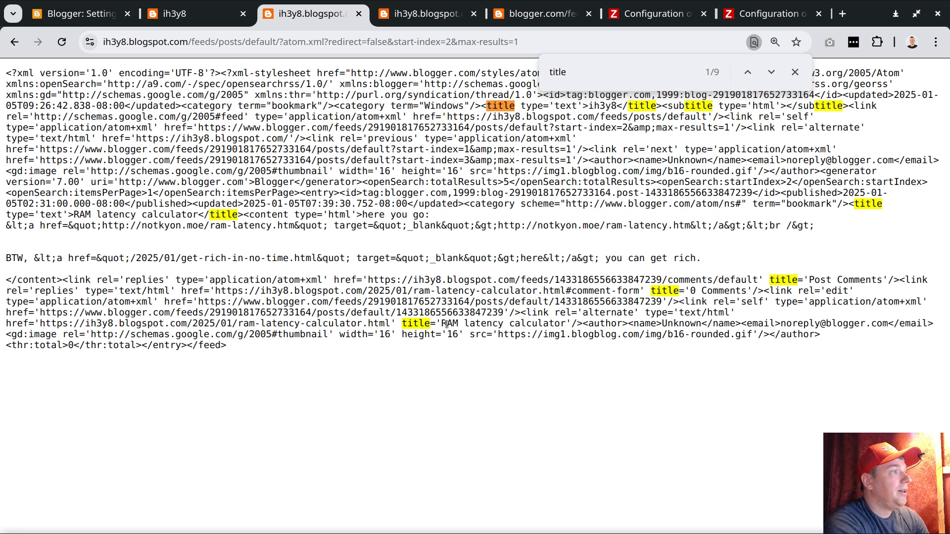
left_click_drag(442, 324, 565, 324)
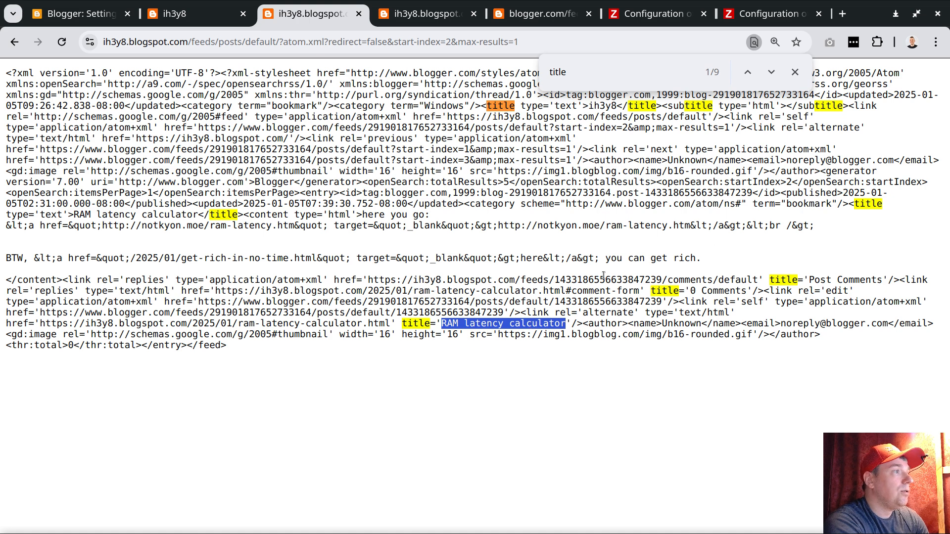
Load the feed with start-index=3, search it for "title" and highlight that entry's post title.
left_click(457, 43)
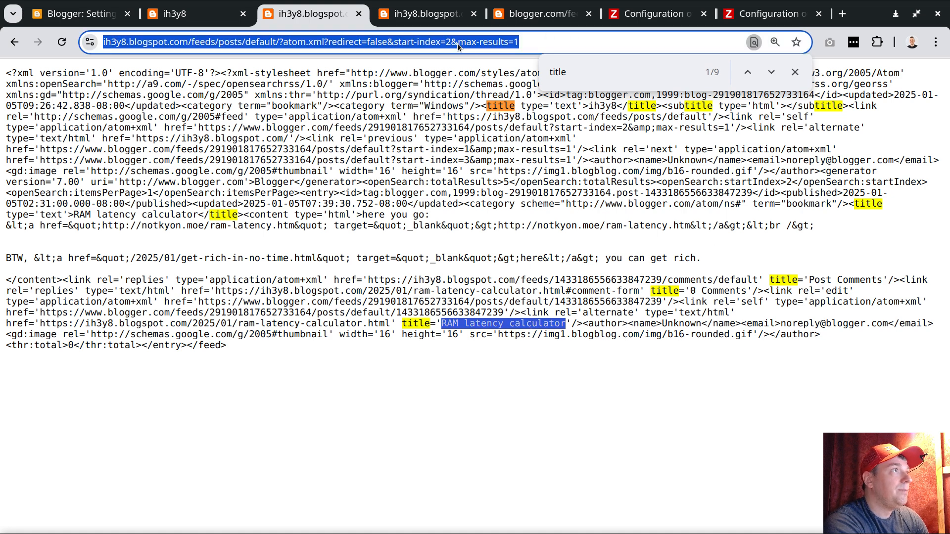
left_click(457, 43)
key("BackSpace")
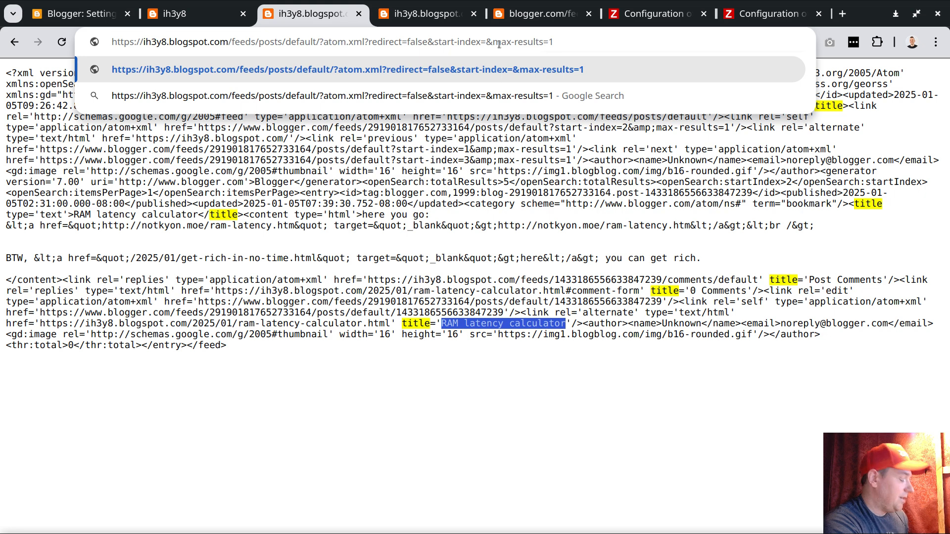
type("3")
key("Return")
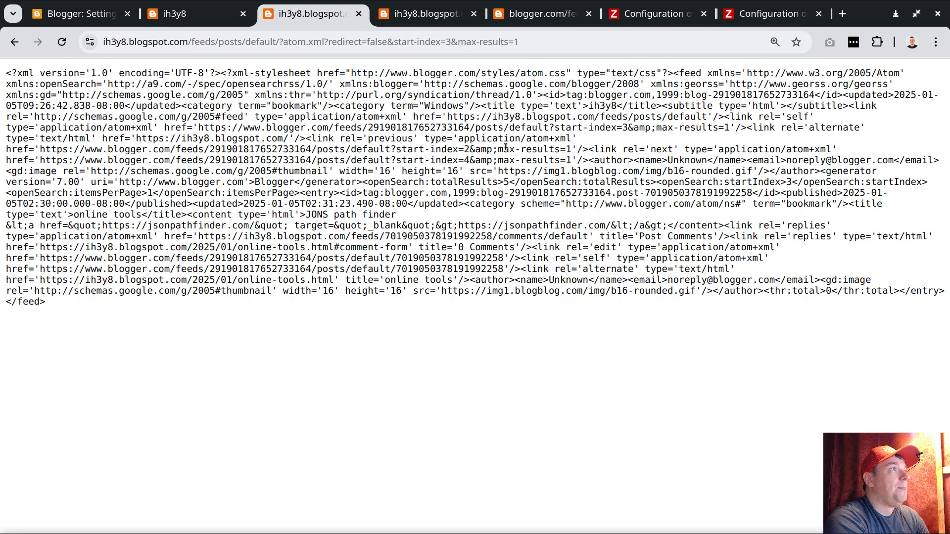
key("ctrl+f")
type("tit")
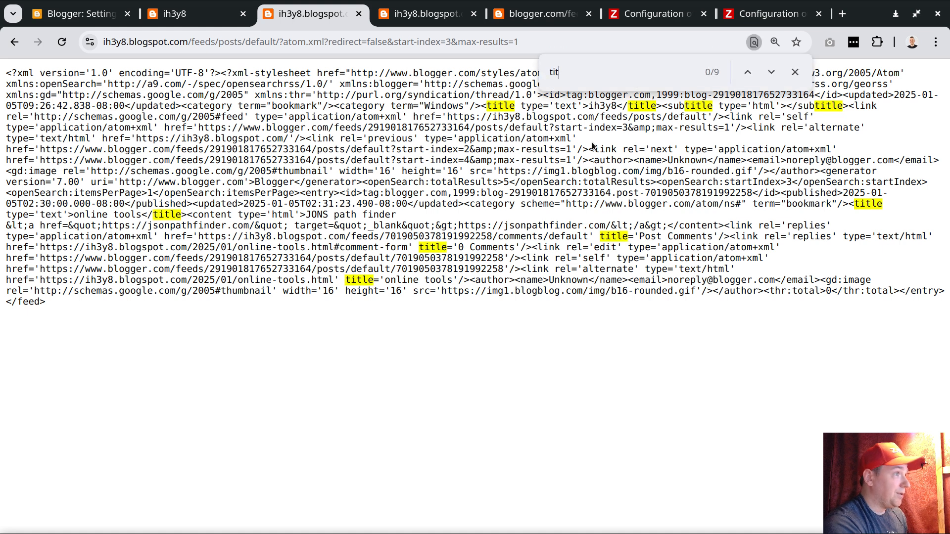
type("le")
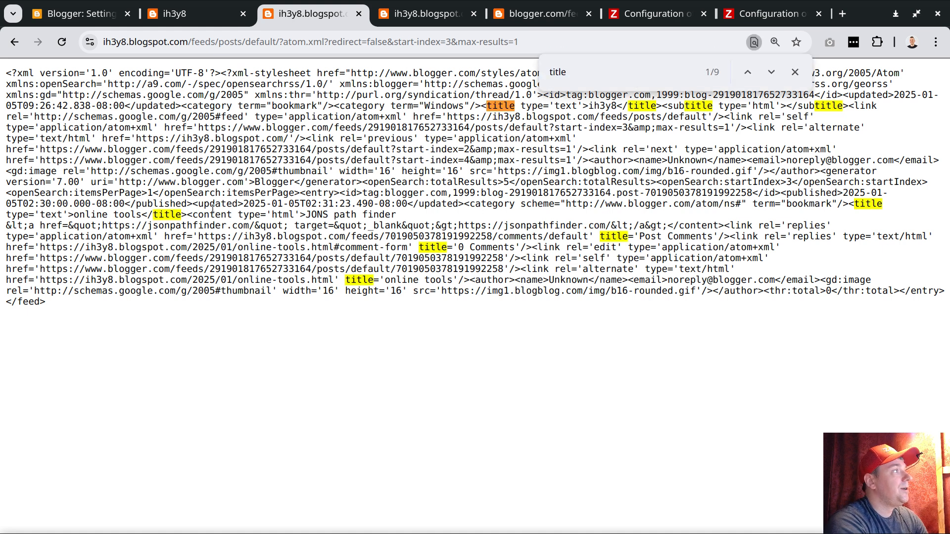
left_click_drag(74, 214, 141, 215)
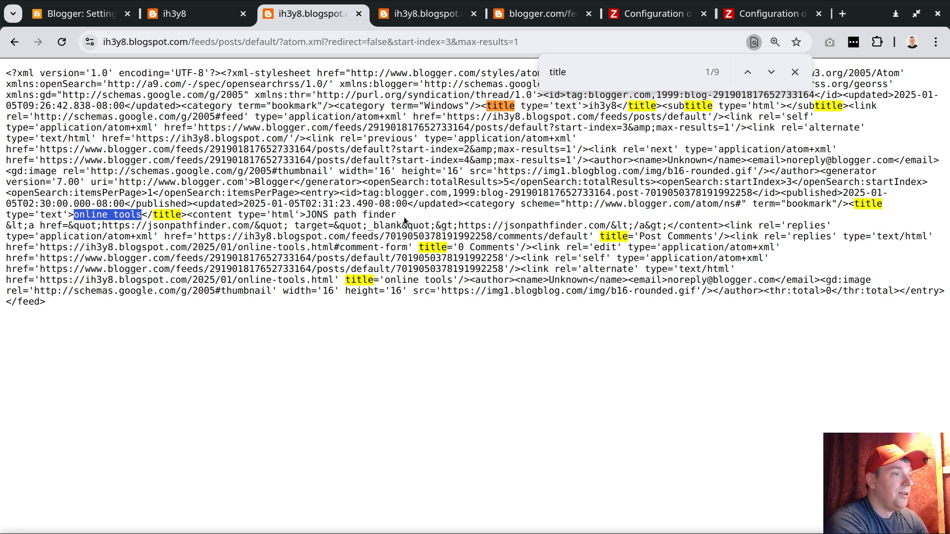
Examine the start-index and max-results parameters in the feed URL, then clear the selection.
left_click(446, 42)
left_click(471, 41)
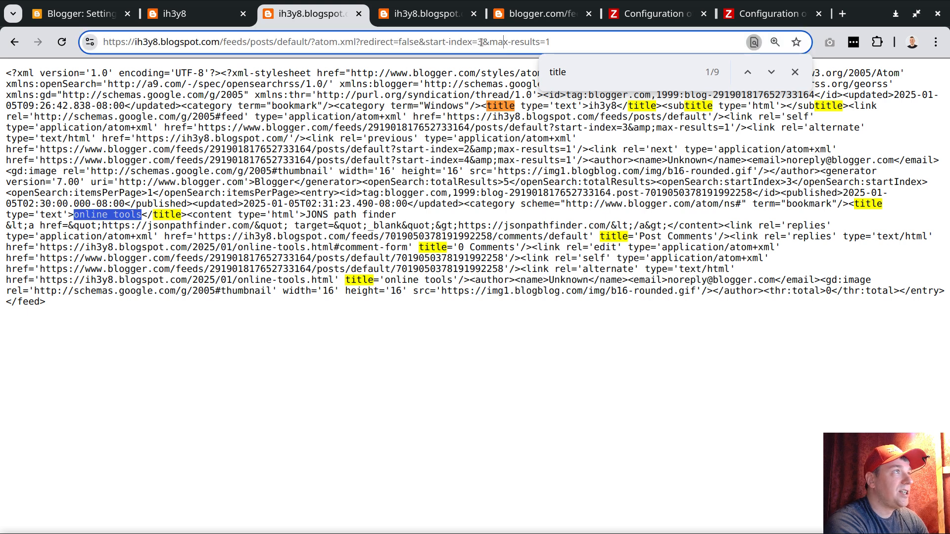
left_click_drag(482, 41, 474, 42)
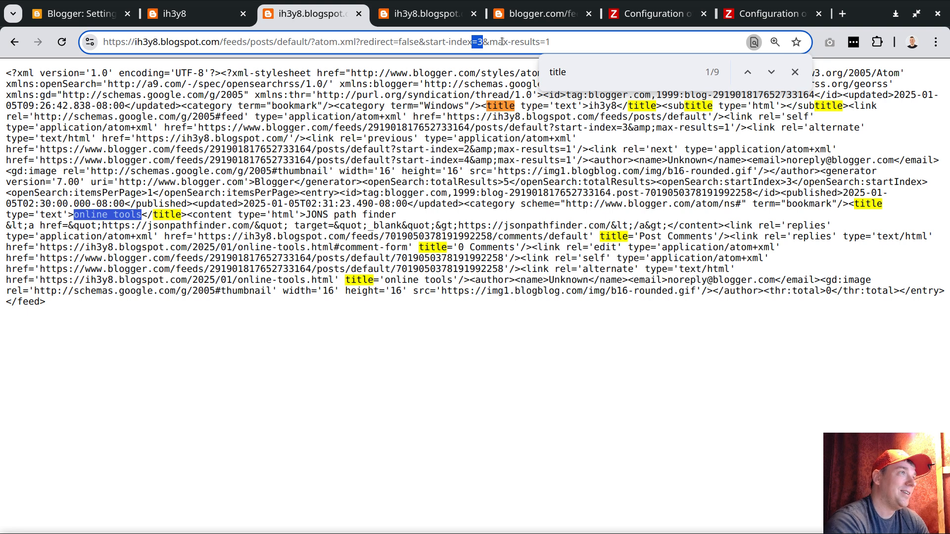
left_click(560, 43)
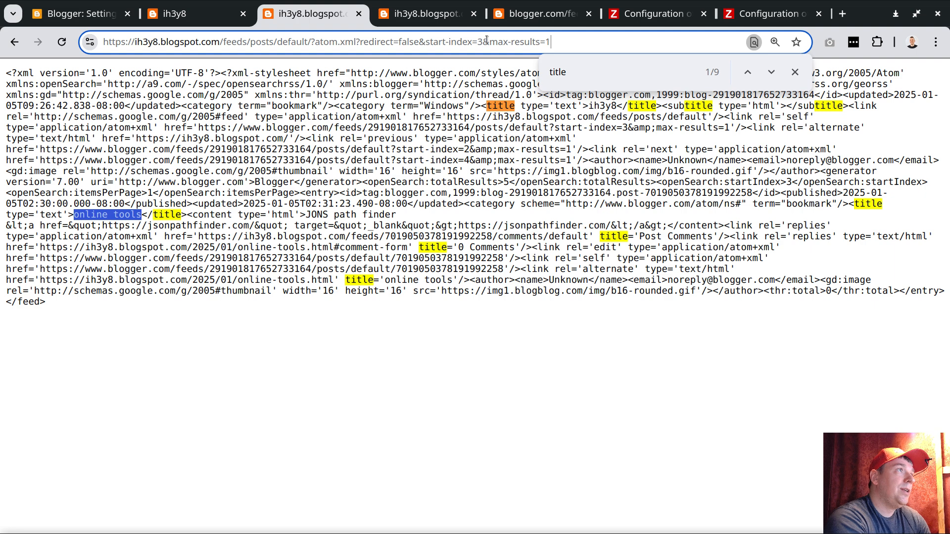
left_click_drag(484, 41, 450, 41)
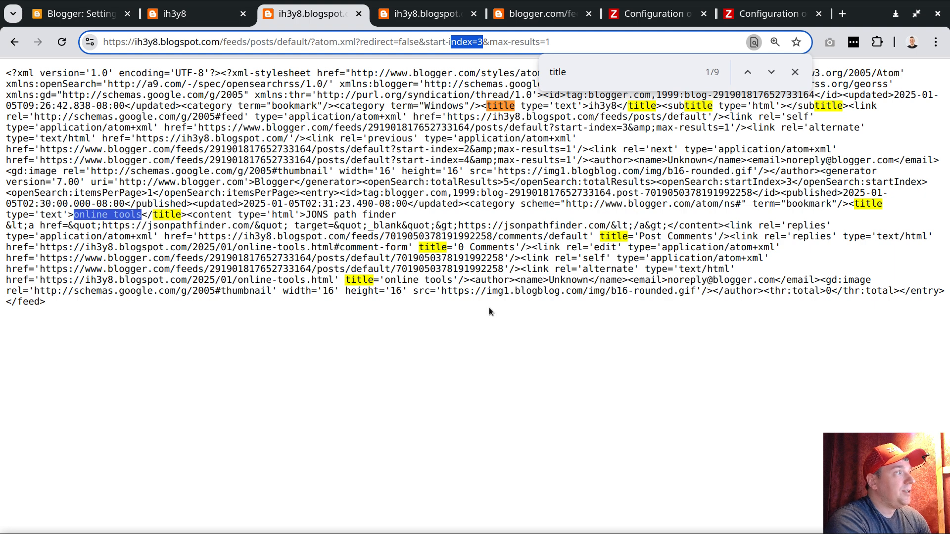
left_click(450, 305)
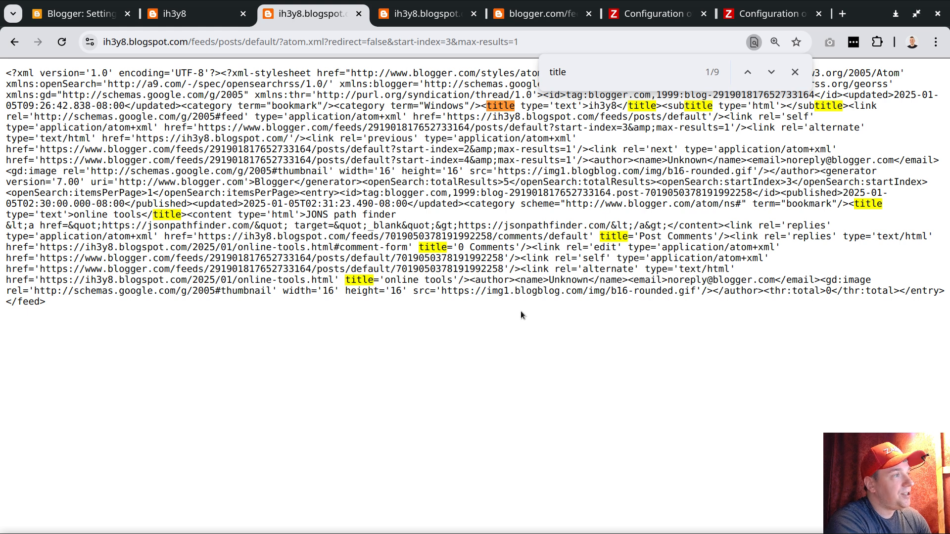
Highlight the post ID and the blog ID in the entry's self link in the Atom feed.
double_click(430, 269)
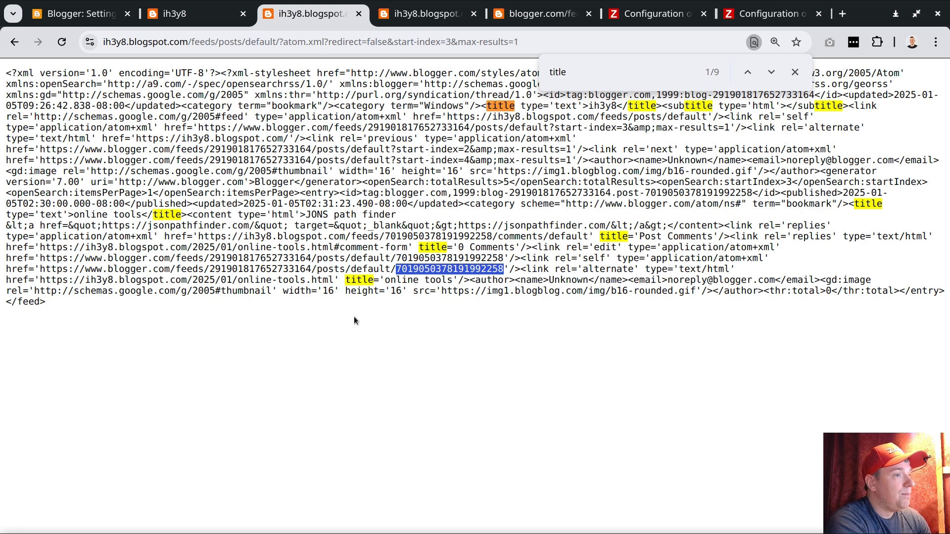
double_click(261, 269)
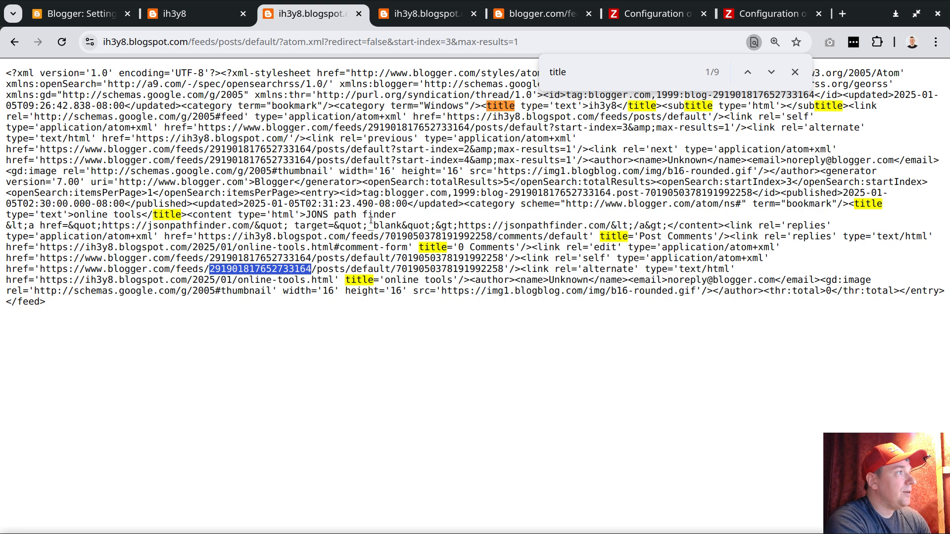
Switch to the single post's JSON feed, highlight ?alt=json in its URL and turn on pretty-printing.
left_click(435, 15)
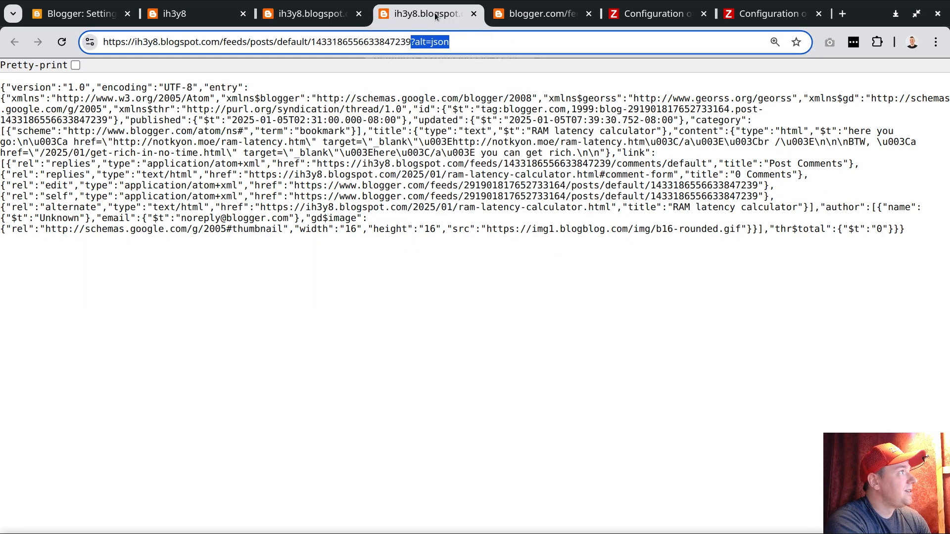
left_click(384, 139)
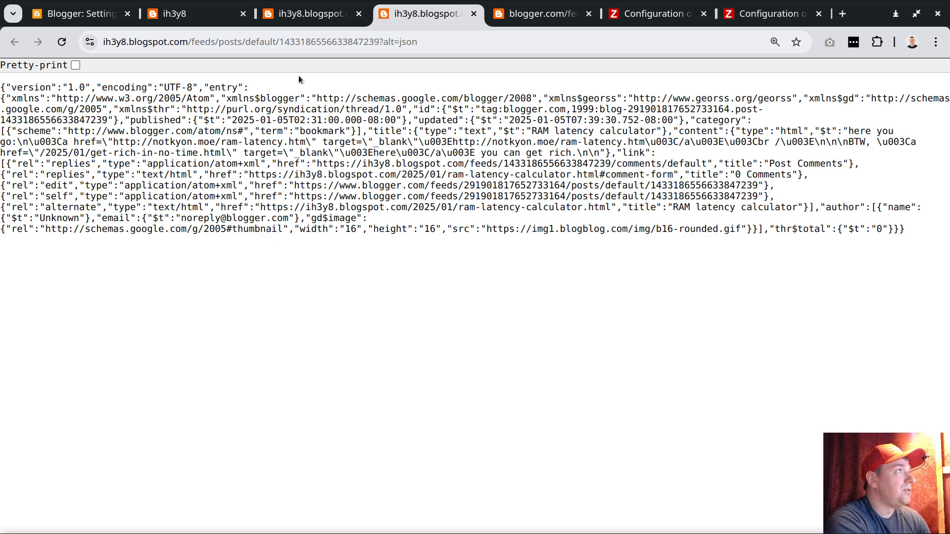
left_click_drag(188, 41, 456, 44)
left_click(423, 40)
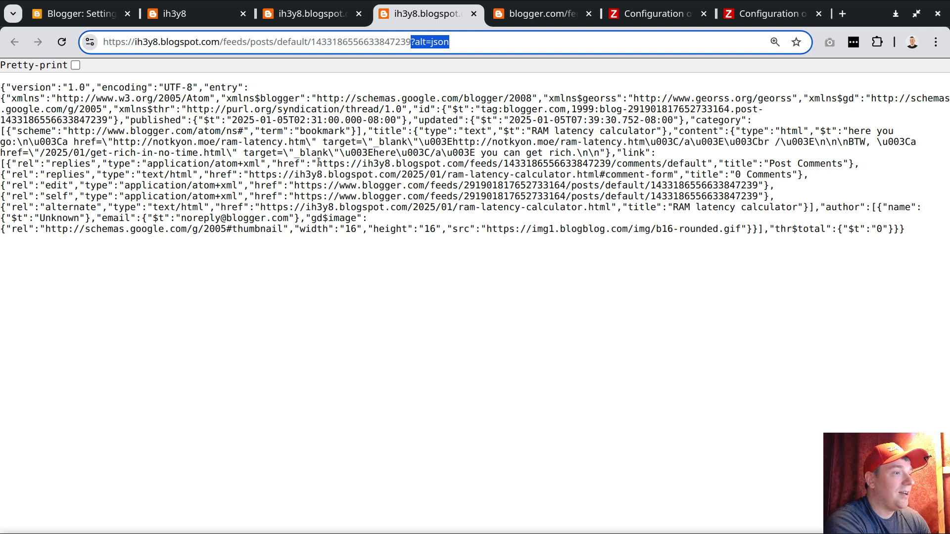
left_click(76, 65)
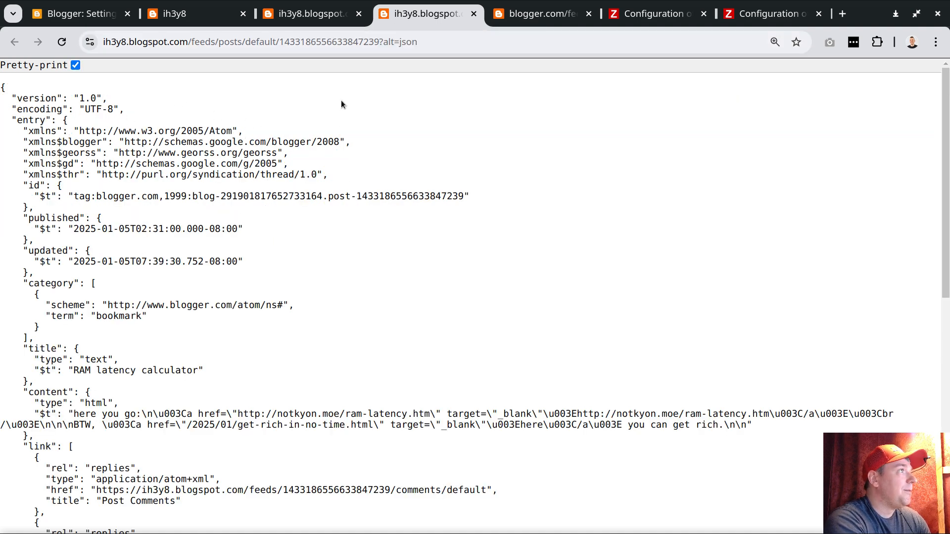
Highlight the post ID in the URL, look through the formatted JSON and highlight the post's content type and text.
double_click(340, 42)
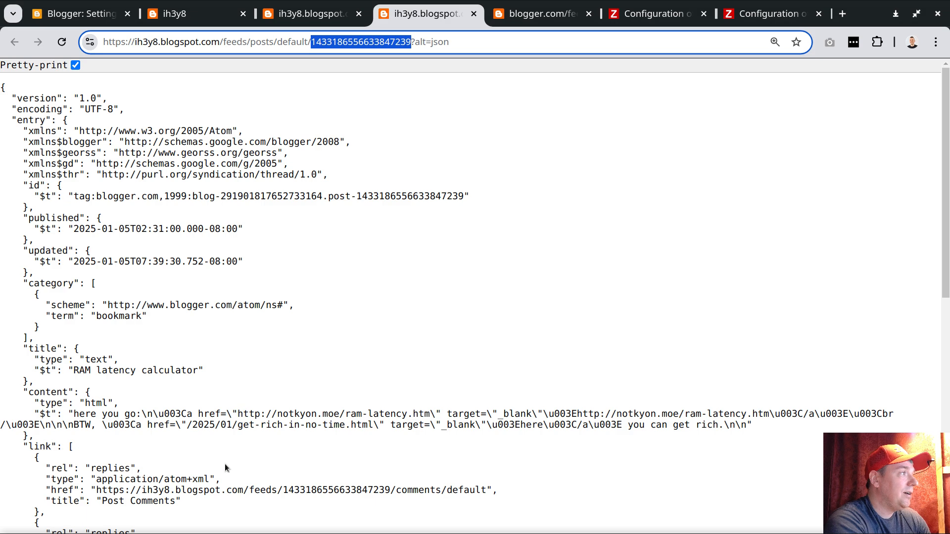
scroll(311, 237, "down", 1)
scroll(316, 288, "down", 5)
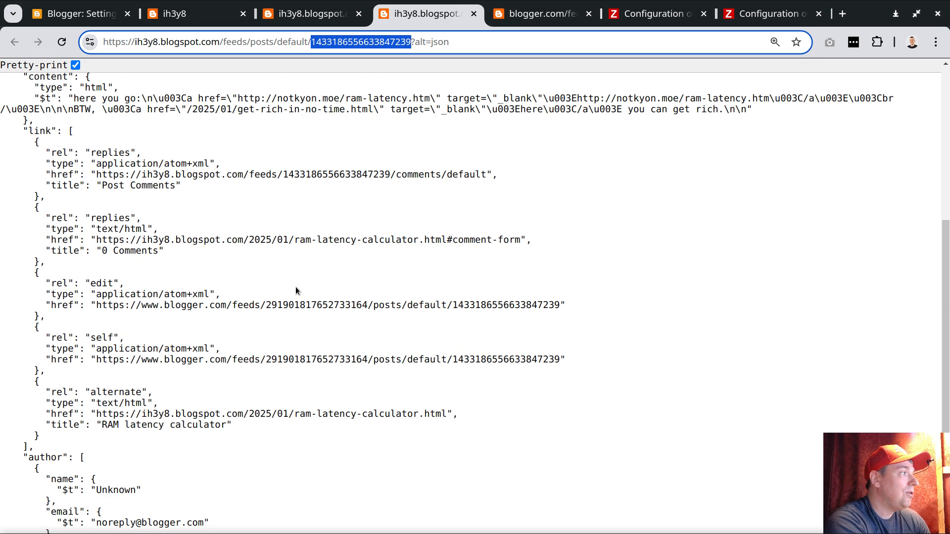
scroll(296, 291, "down", 3)
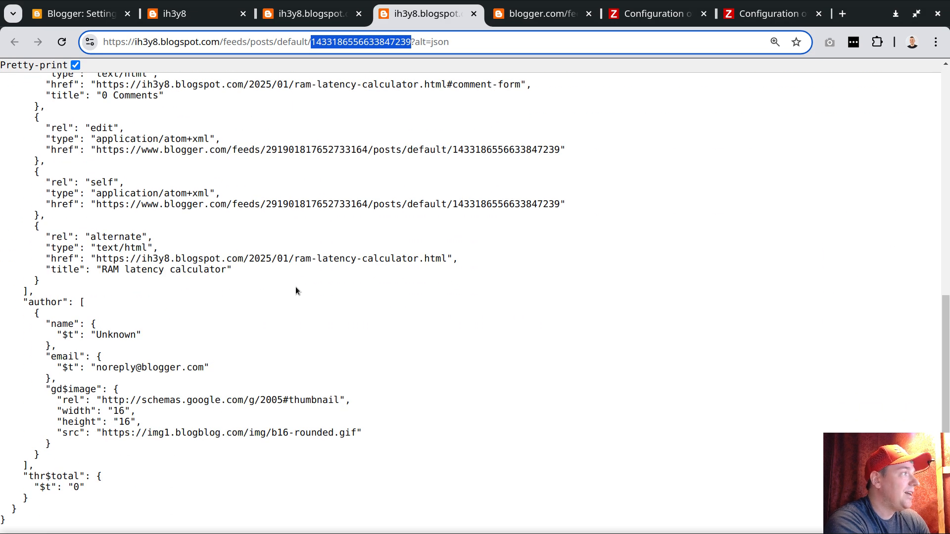
scroll(296, 290, "up", 8)
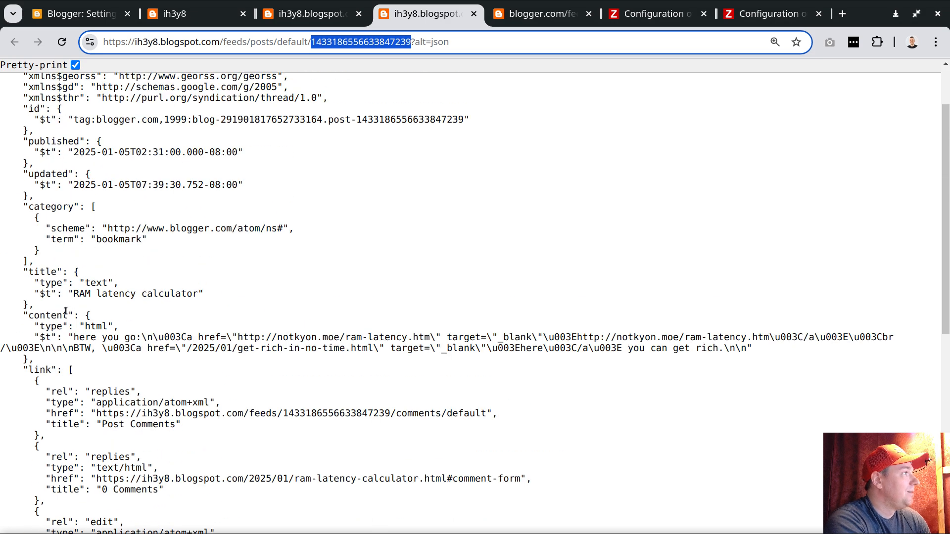
left_click_drag(28, 322, 759, 349)
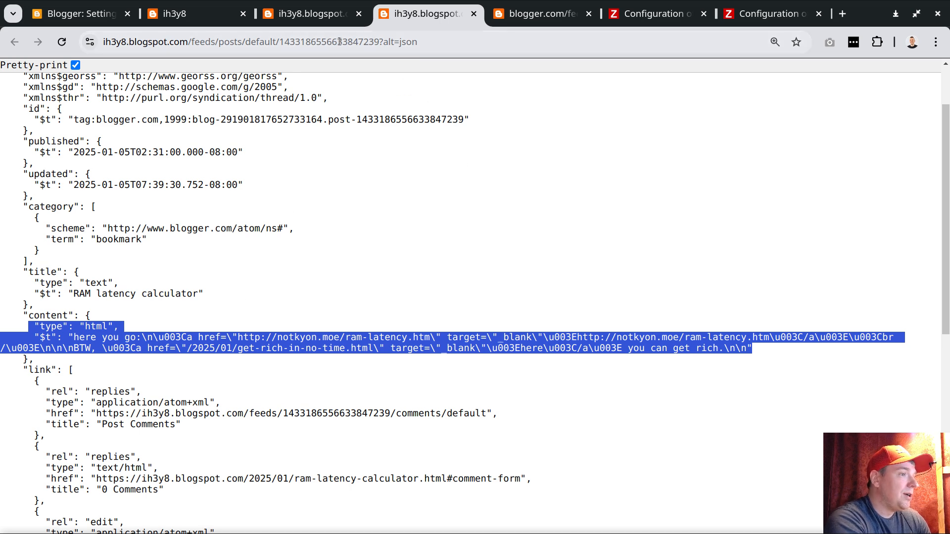
Highlight the post ID and the domain ih3y8.blogspot.com in the JSON feed URL.
left_click(316, 42)
double_click(347, 42)
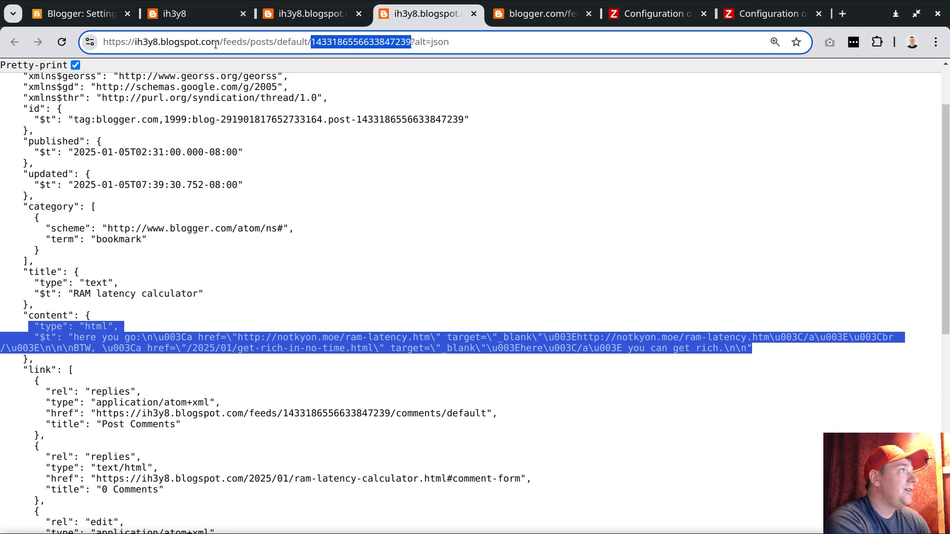
left_click_drag(135, 42, 220, 42)
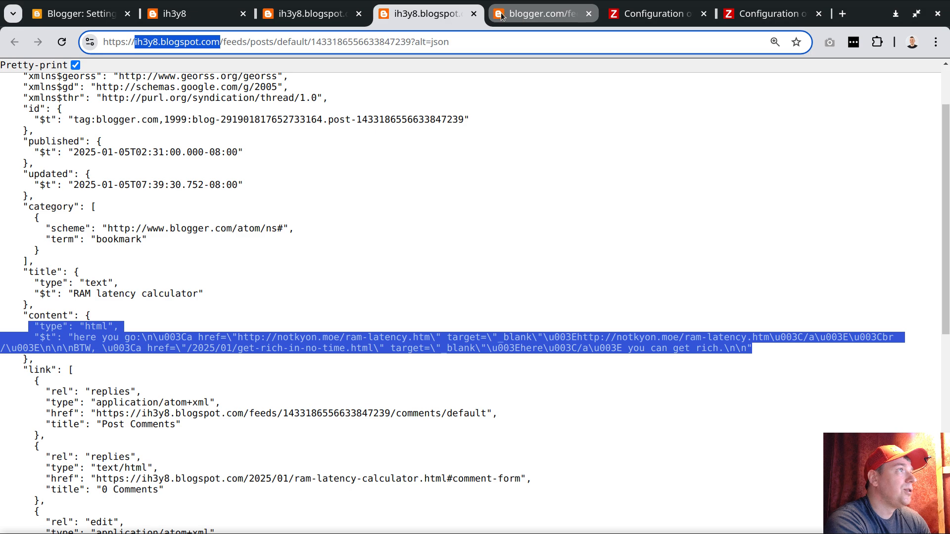
Switch to the blogger.com version of the post's JSON feed and highlight the domain, blog ID and post ID in its URL.
left_click(520, 18)
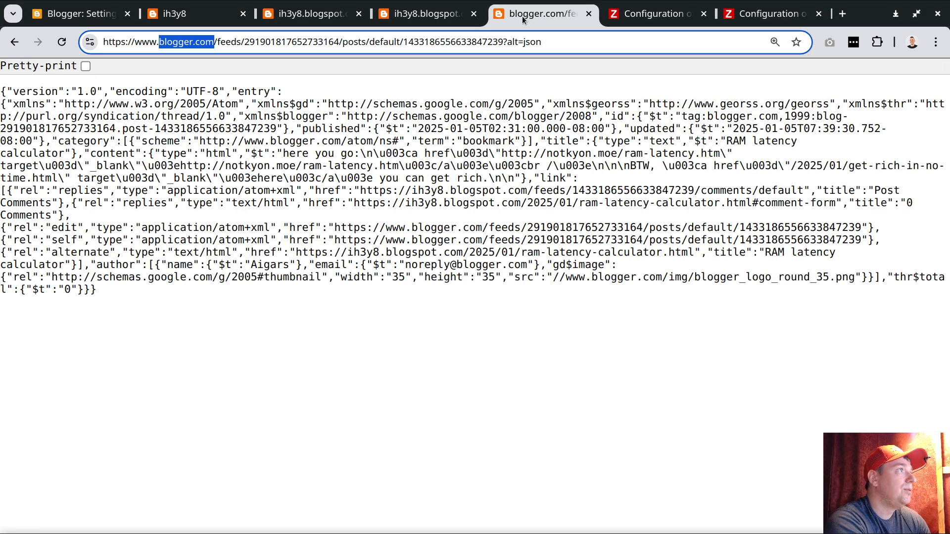
left_click(170, 43)
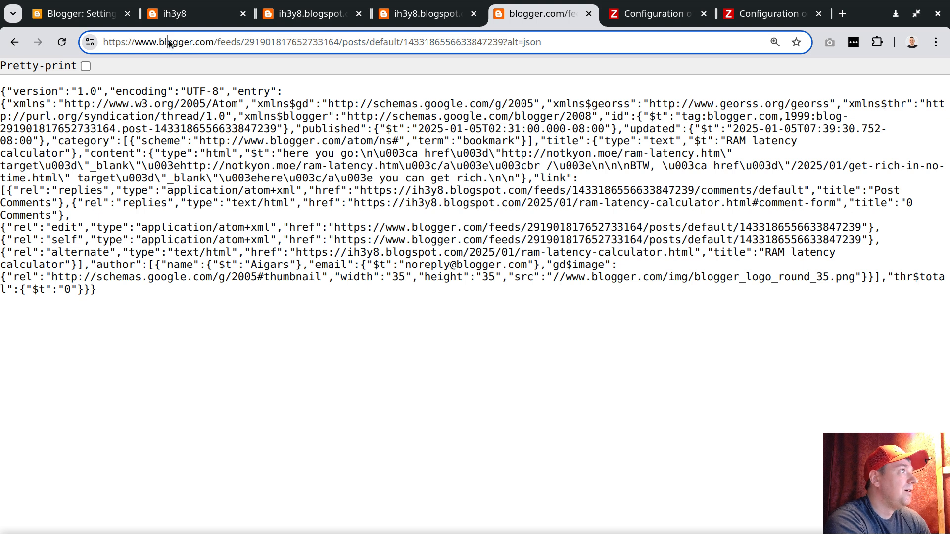
triple_click(173, 43)
left_click(207, 43)
left_click(181, 43)
double_click(180, 42)
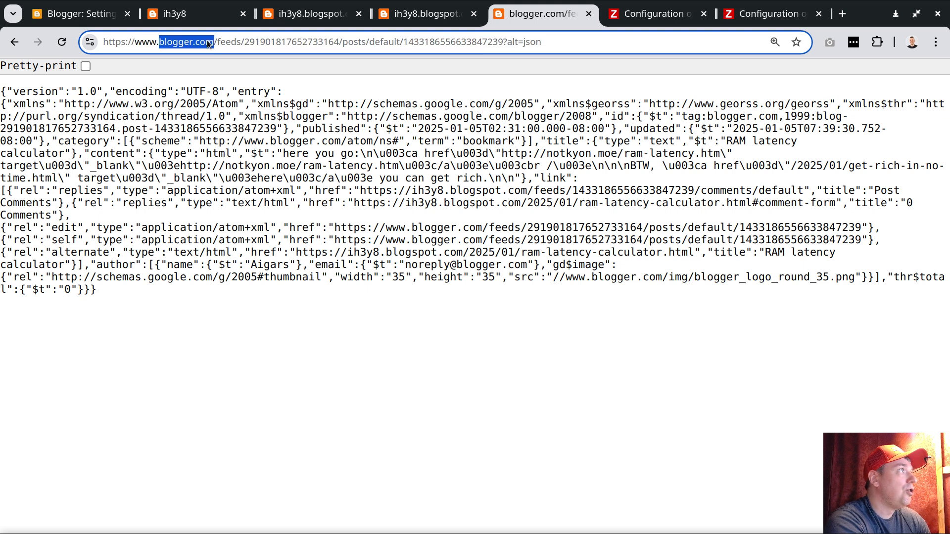
double_click(311, 42)
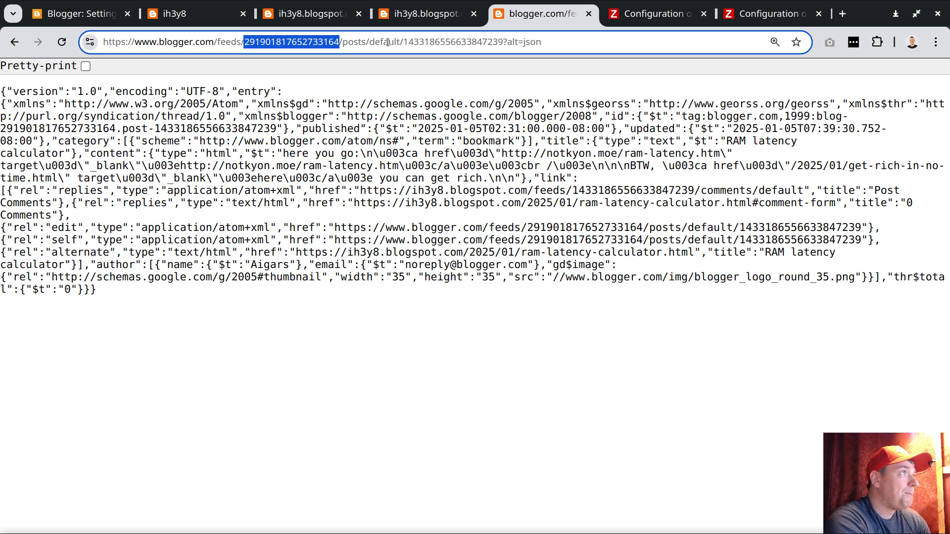
double_click(439, 42)
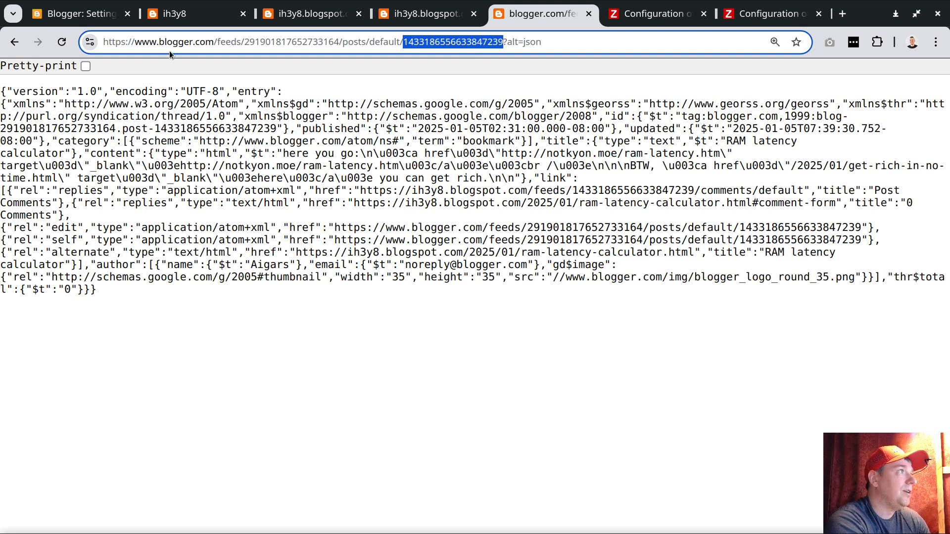
left_click_drag(160, 42, 214, 43)
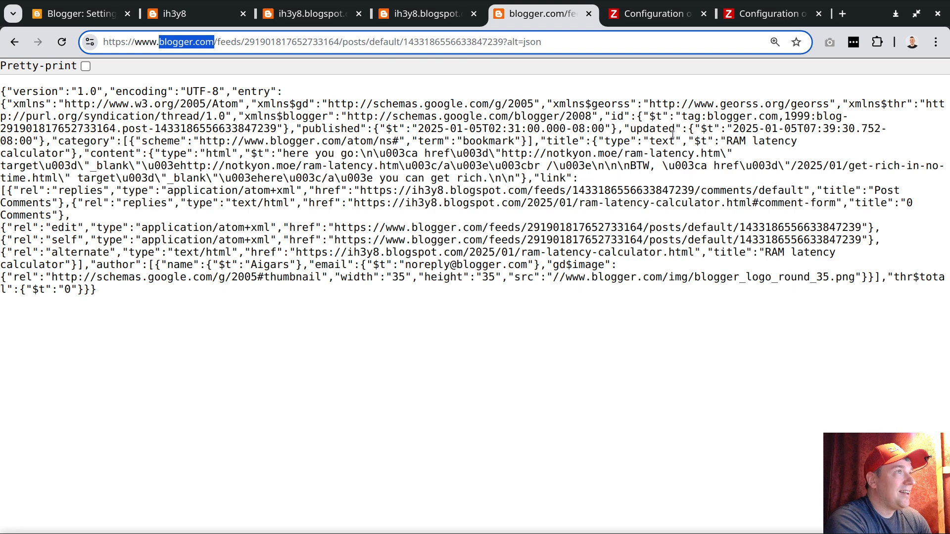
Switch to the Zabbix template list and highlight the names of the 200 posts template and the blogspot post monitoring template.
left_click(657, 15)
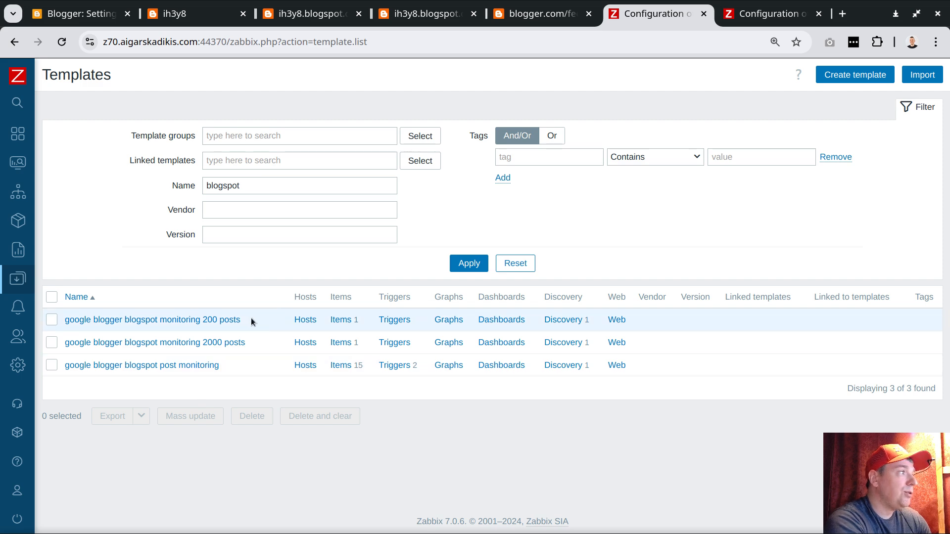
left_click_drag(248, 318, 203, 320)
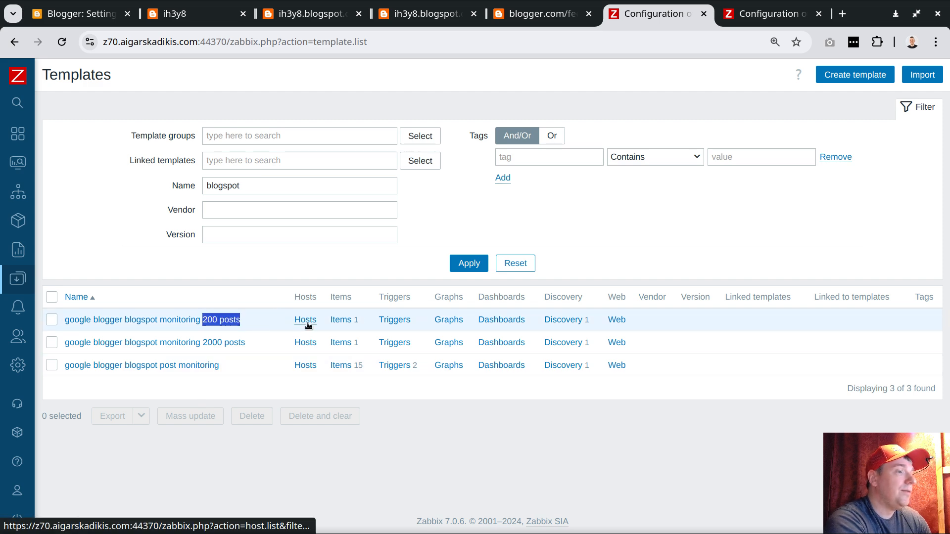
left_click(250, 322)
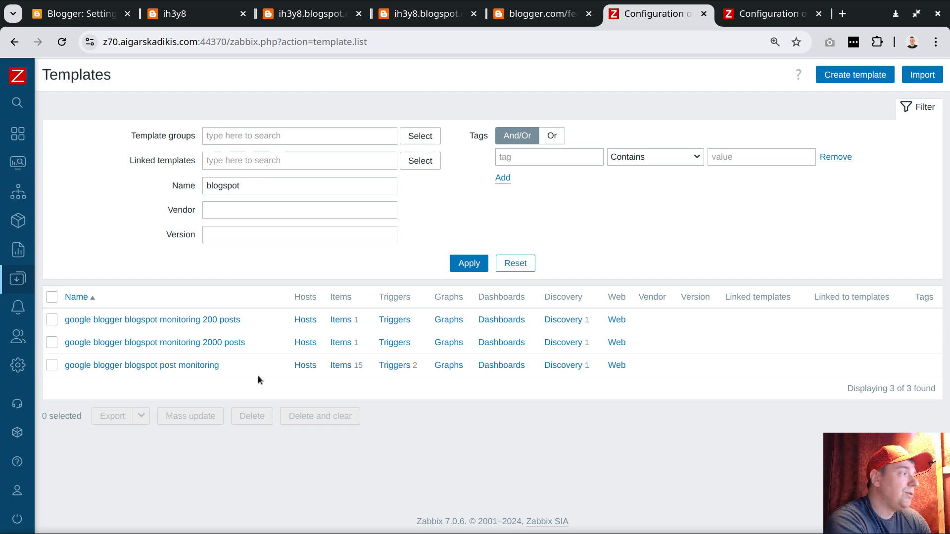
left_click_drag(219, 364, 64, 365)
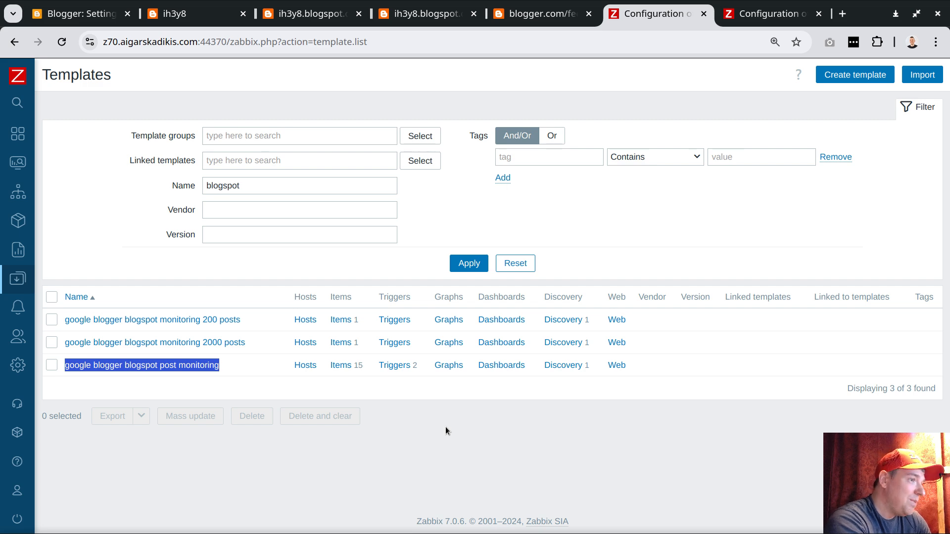
left_click(584, 396)
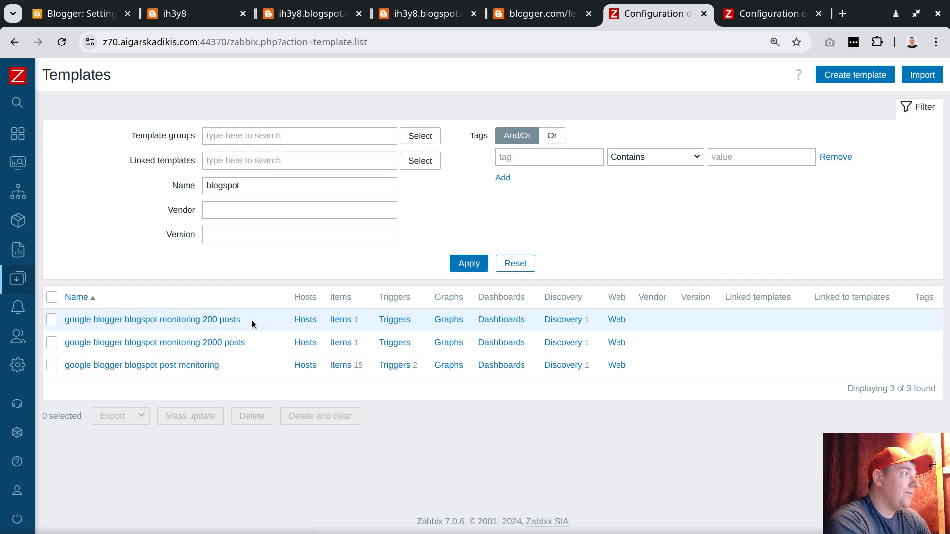
left_click_drag(254, 319, 70, 319)
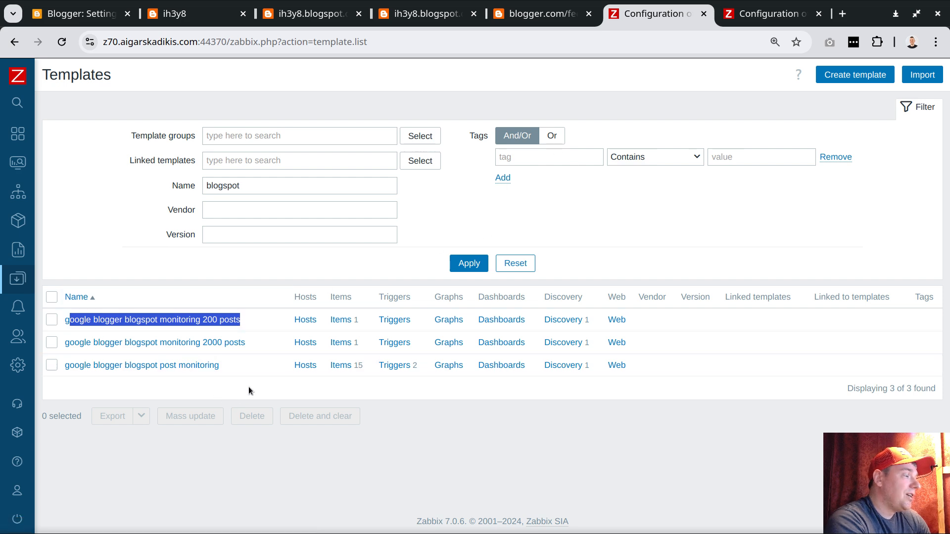
Start a new Zabbix host in the Google Blogger group and name it ih3y8.blogspot.com, copying the domain from the Atom feed URL.
left_click(764, 13)
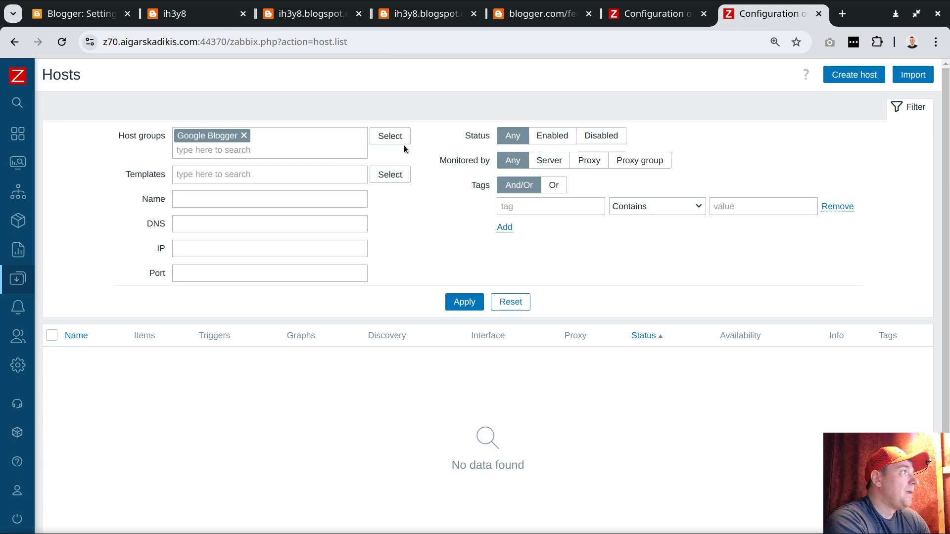
left_click(853, 75)
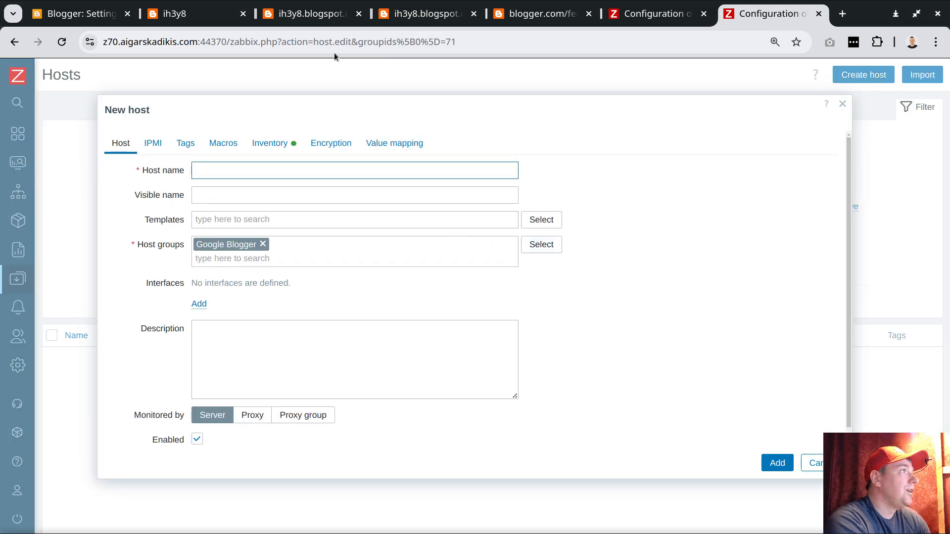
left_click(309, 13)
double_click(164, 43)
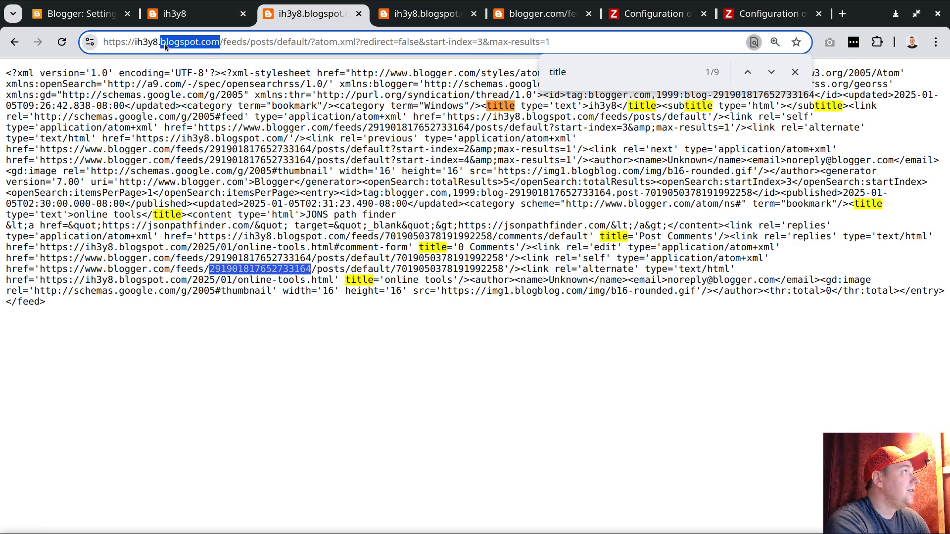
right_click(145, 45)
left_click(182, 146)
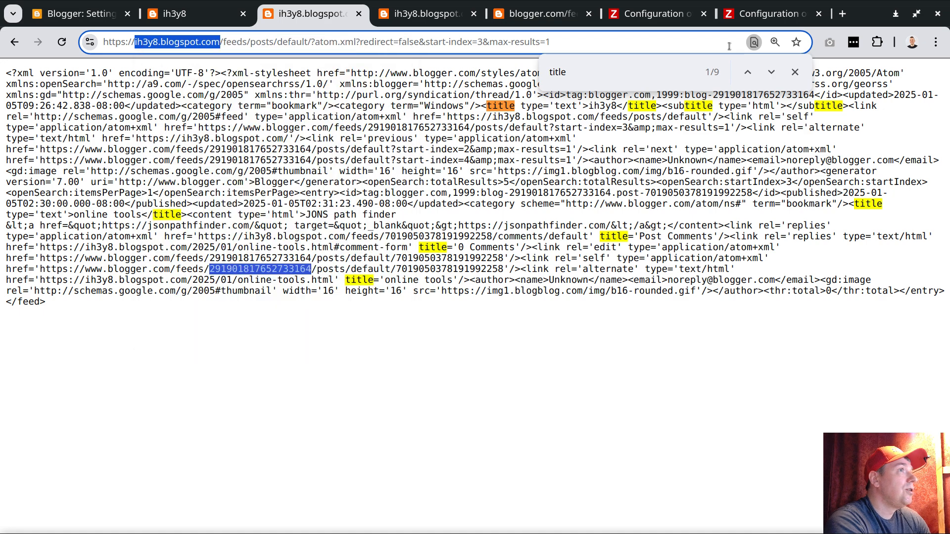
left_click(764, 14)
right_click(253, 168)
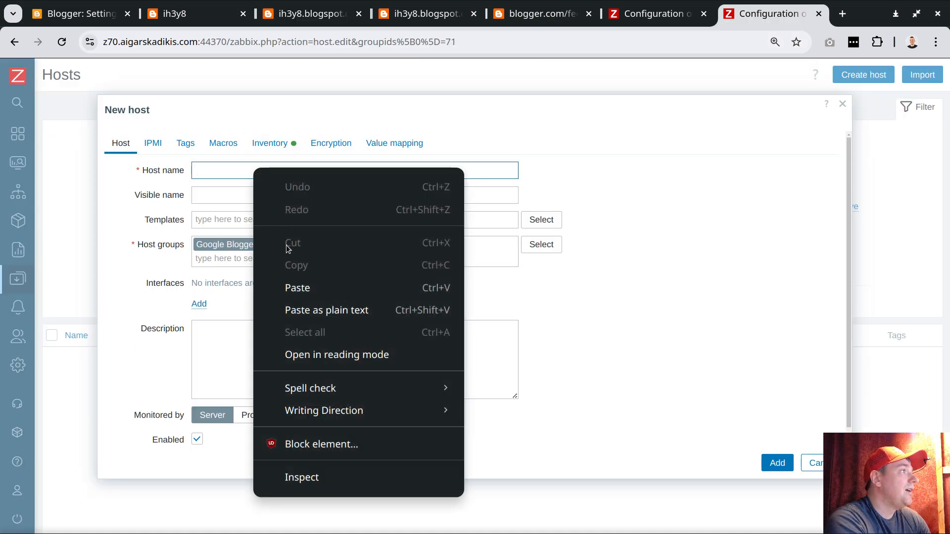
left_click(301, 287)
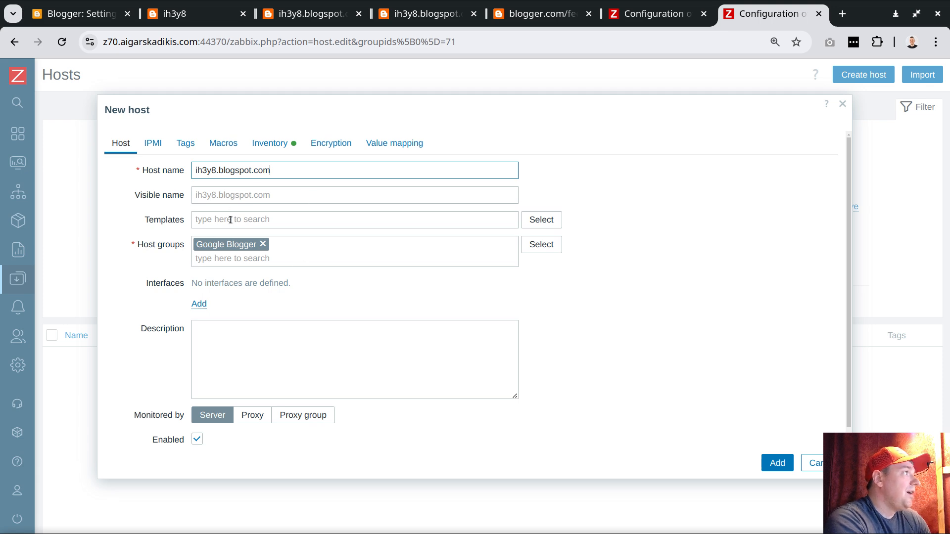
Set the new host's monitoring to the proxy riga, check the host name and add the host.
left_click(254, 415)
left_click(535, 439)
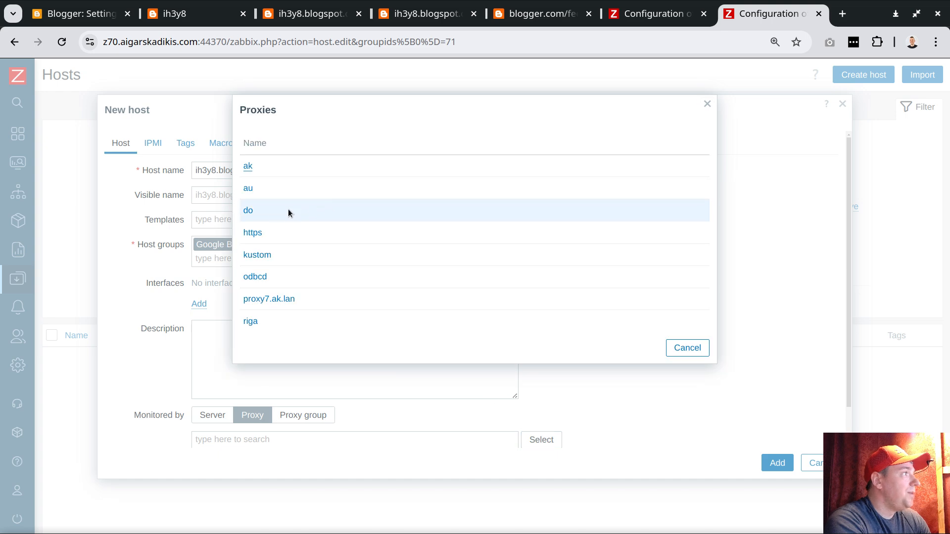
left_click(251, 321)
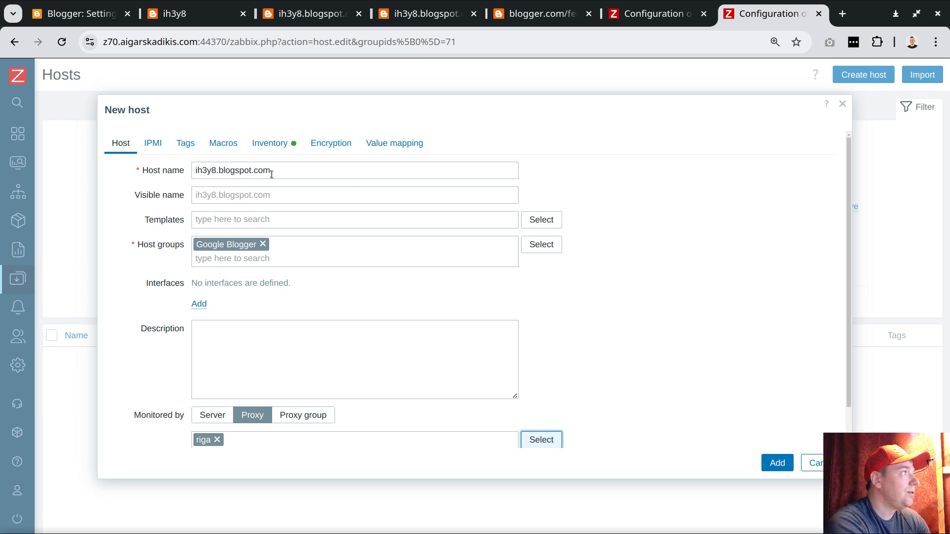
left_click_drag(284, 172, 165, 171)
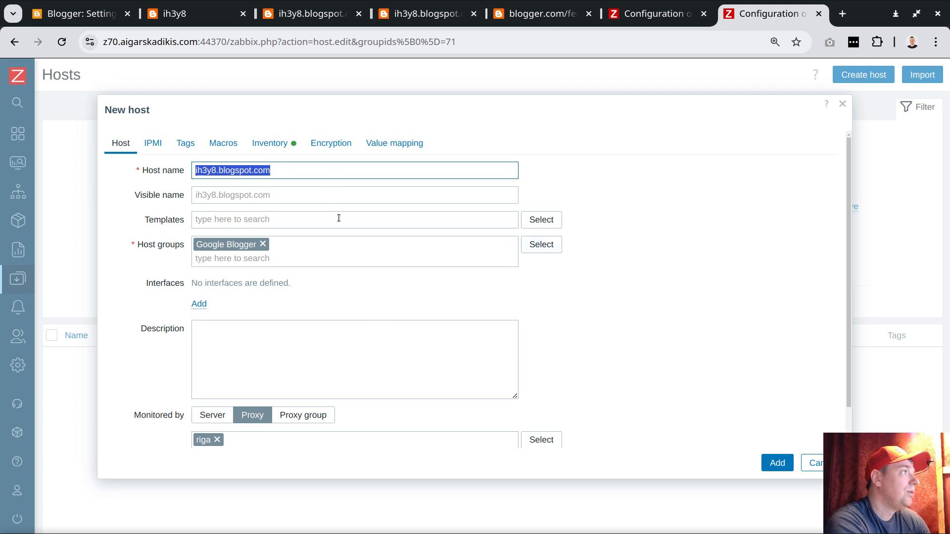
left_click(774, 464)
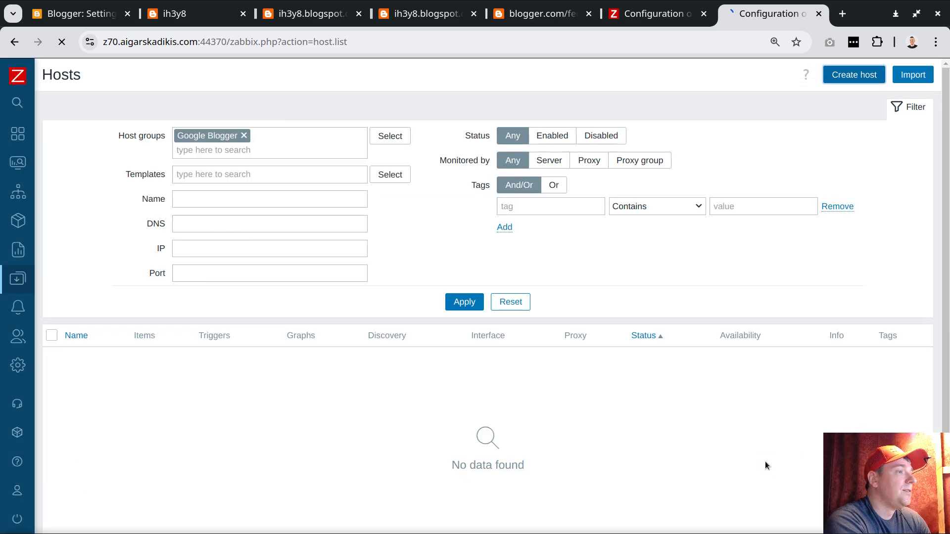
Switch to the terminal and run docker logs -f z70prx.riga | grep blogspot, adding blank lines below the existing output.
key("alt+Tab")
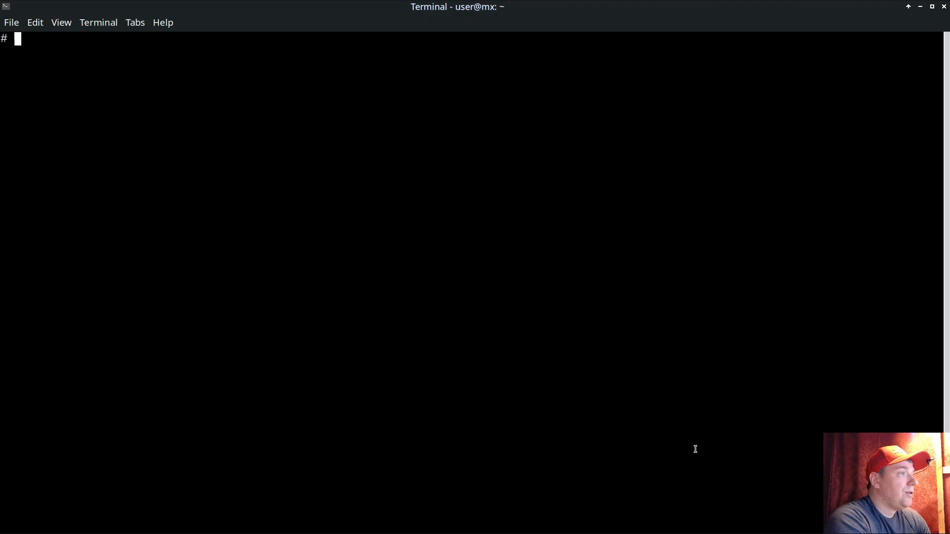
key("Return")
key("Return")
type("docker logs -f z70prx.riga | grep blogspot")
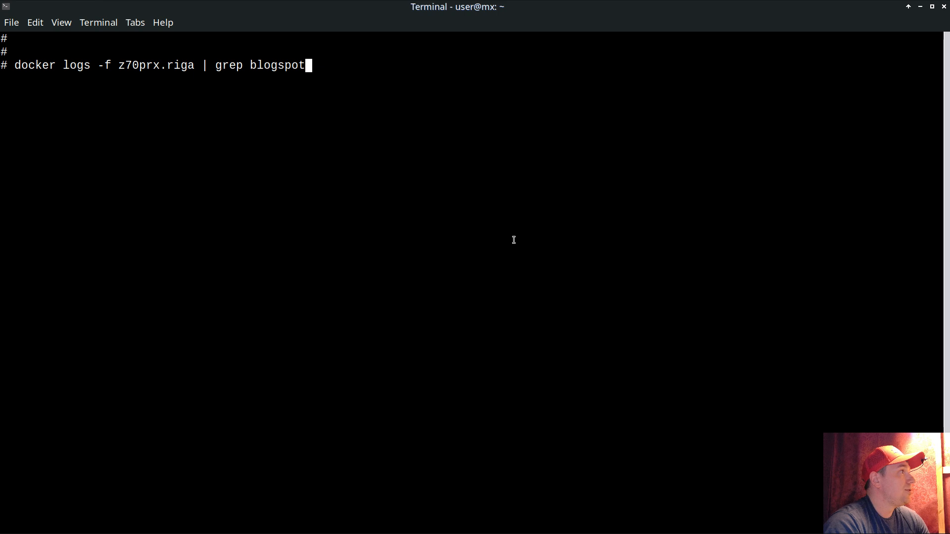
double_click(275, 66)
key("Return")
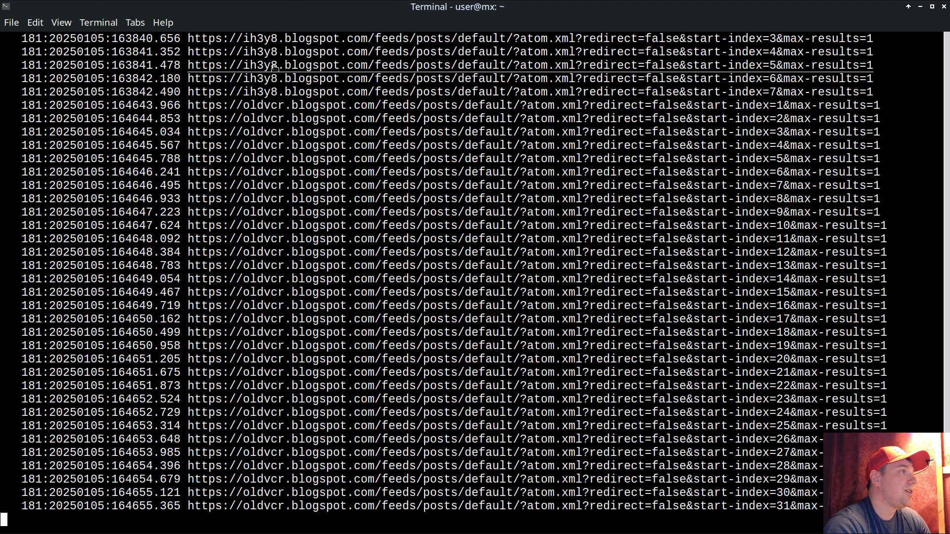
key("Return")
key("Return")
key("Return")
key("Return")
key("Return")
key("Return")
key("Return")
key("Return")
key("Return")
key("Return")
key("Return")
key("Return")
key("Return")
key("Return")
key("Return")
key("Return")
key("Return")
key("Return")
key("Return")
key("Return")
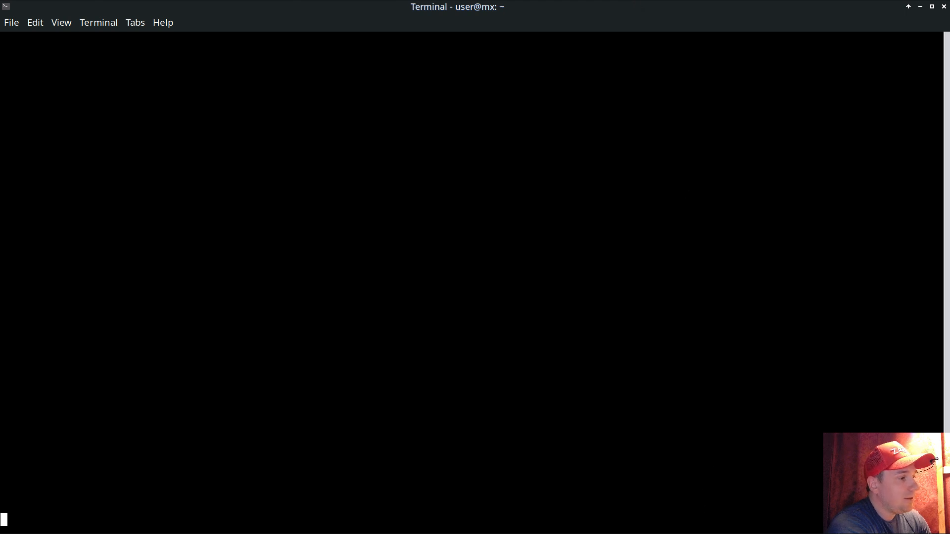
Switch back to Zabbix, link the template google blogger blogspot monitoring 200 posts to host ih3y8.blogspot.com and update the host.
key("alt+Tab")
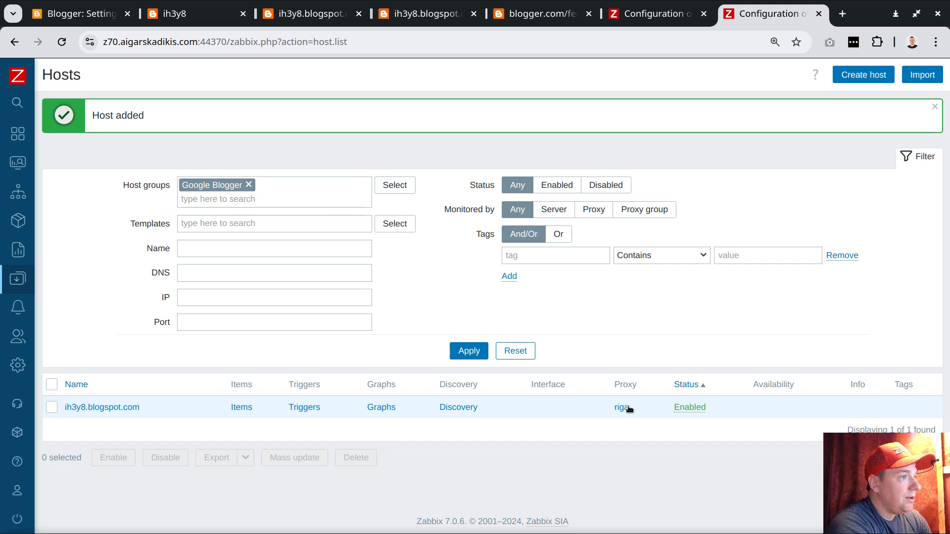
left_click(124, 407)
left_click(246, 222)
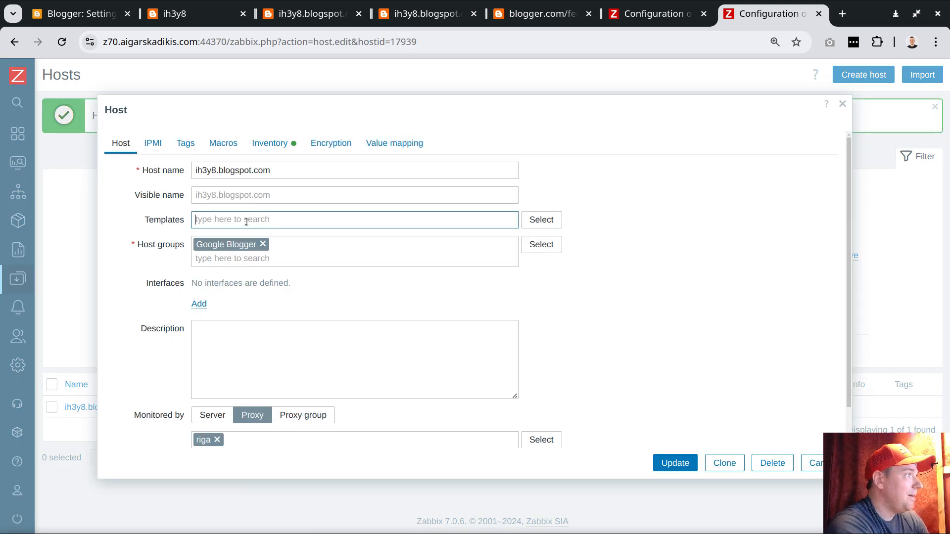
type("200 po")
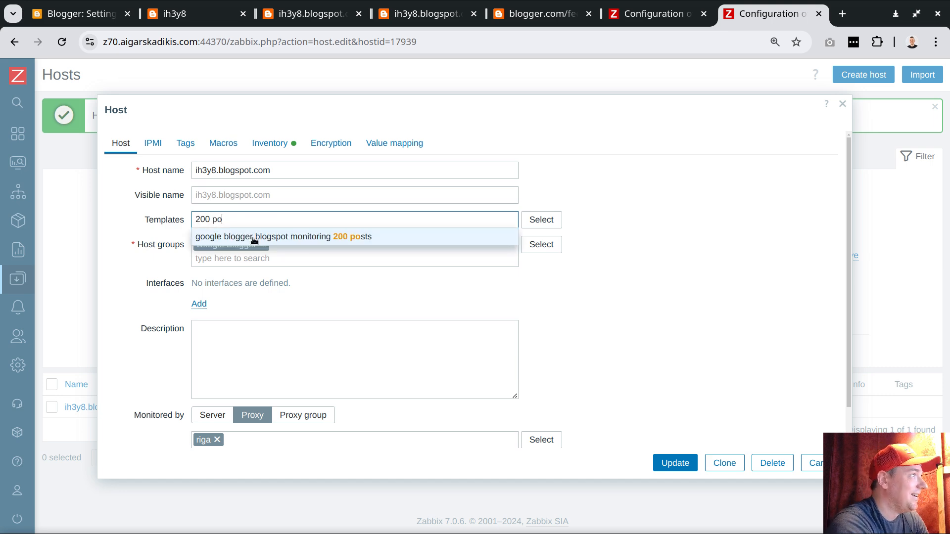
left_click(253, 239)
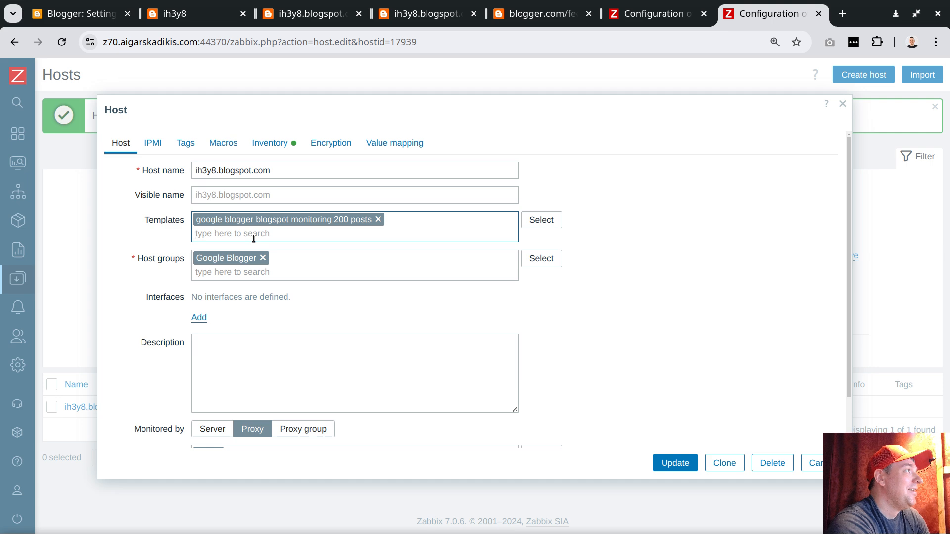
left_click(674, 463)
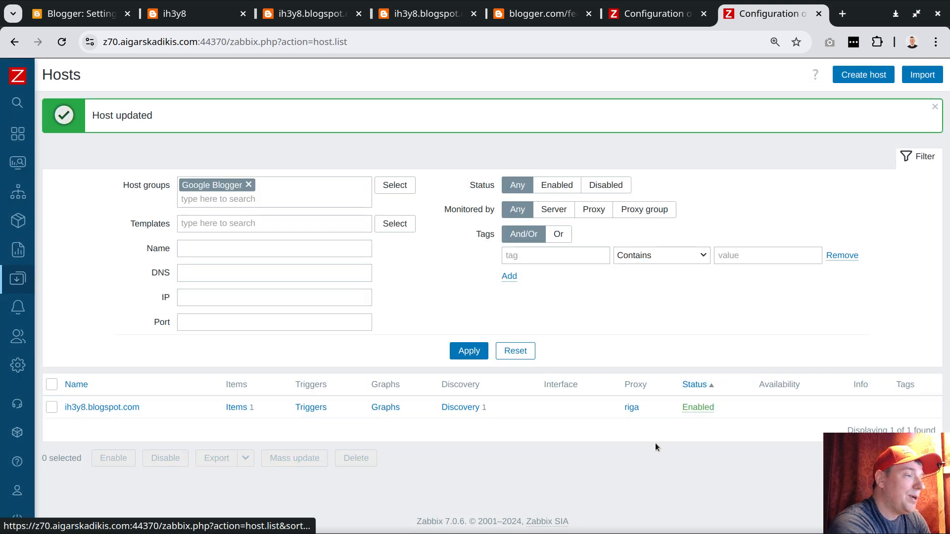
Switch to the terminal's proxy log and highlight the start-index parameter in the first and last new ih3y8 feed requests.
key("alt+Tab")
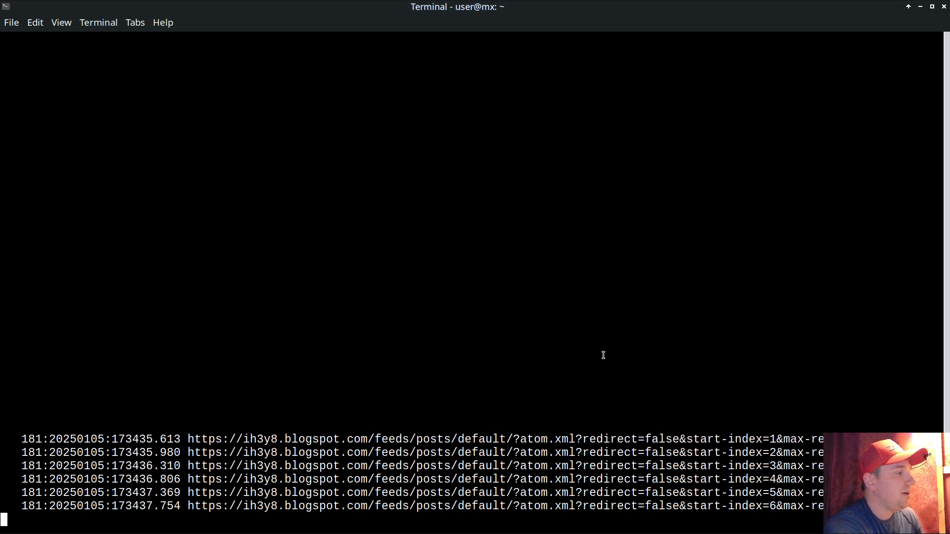
key("Return")
key("Return")
key("Return")
key("Return")
key("Return")
key("Return")
key("Return")
key("Return")
key("Return")
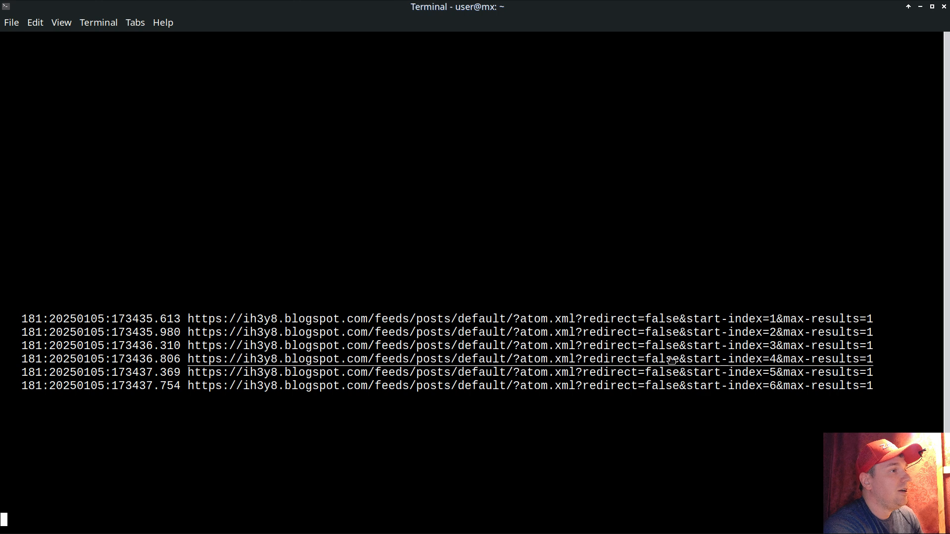
left_click_drag(687, 319, 776, 321)
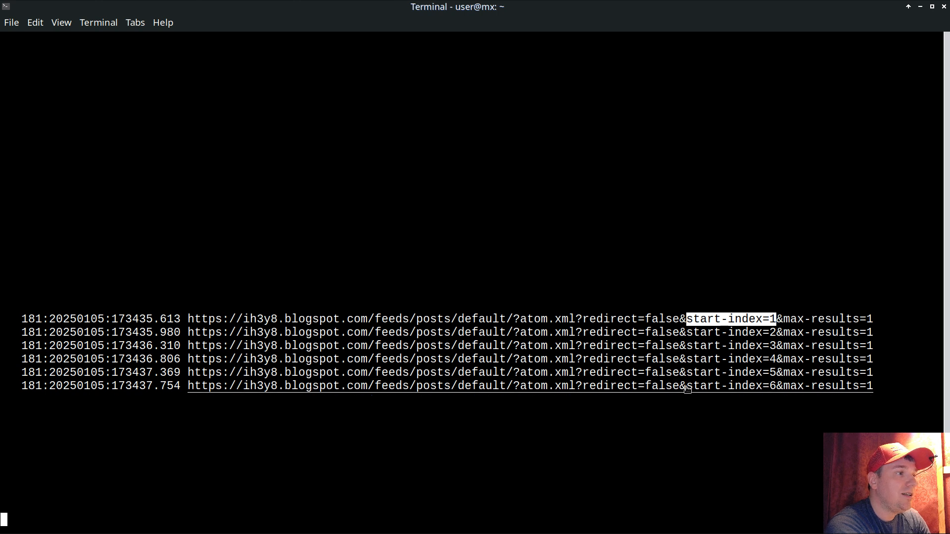
left_click_drag(687, 387, 778, 388)
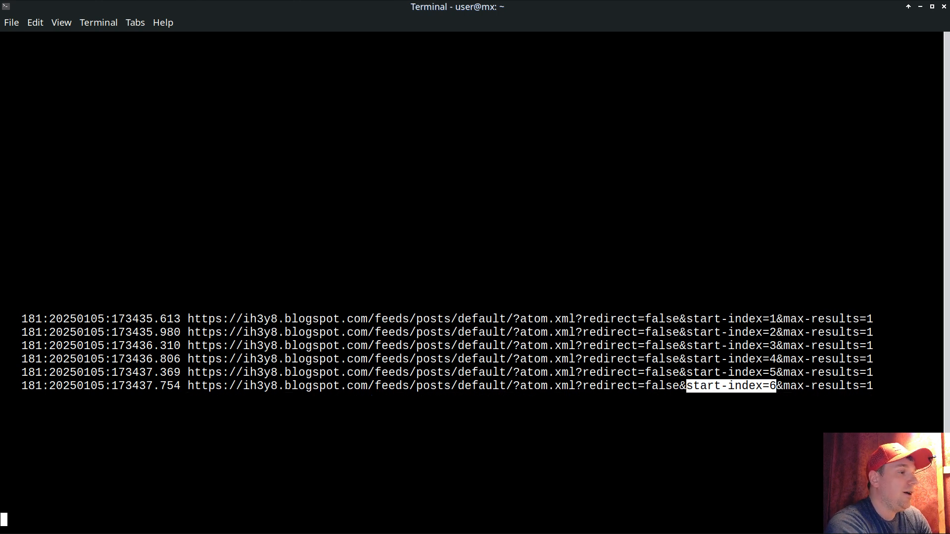
Return to the Zabbix template list, reapply the blogspot filter and highlight the google blogger blogspot post monitoring template's name.
key("alt+Tab")
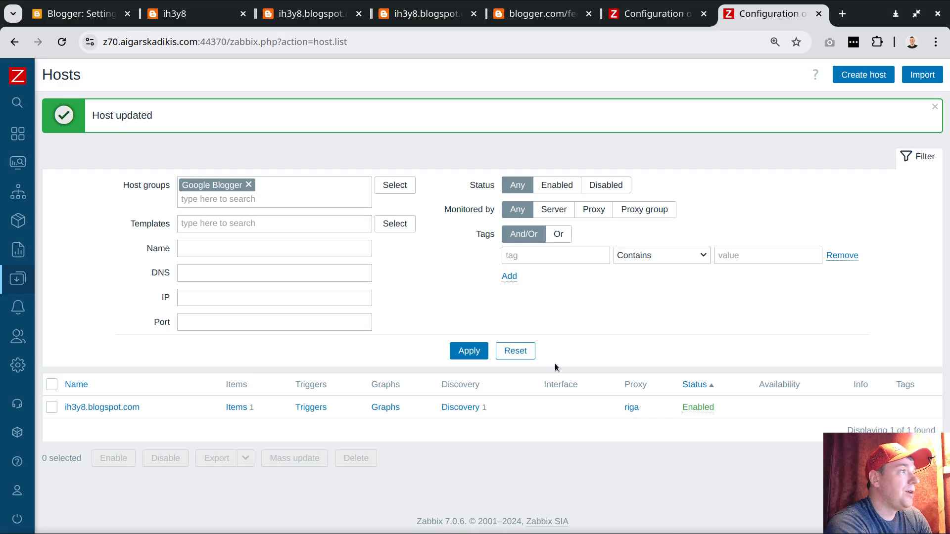
left_click(664, 15)
left_click(454, 263)
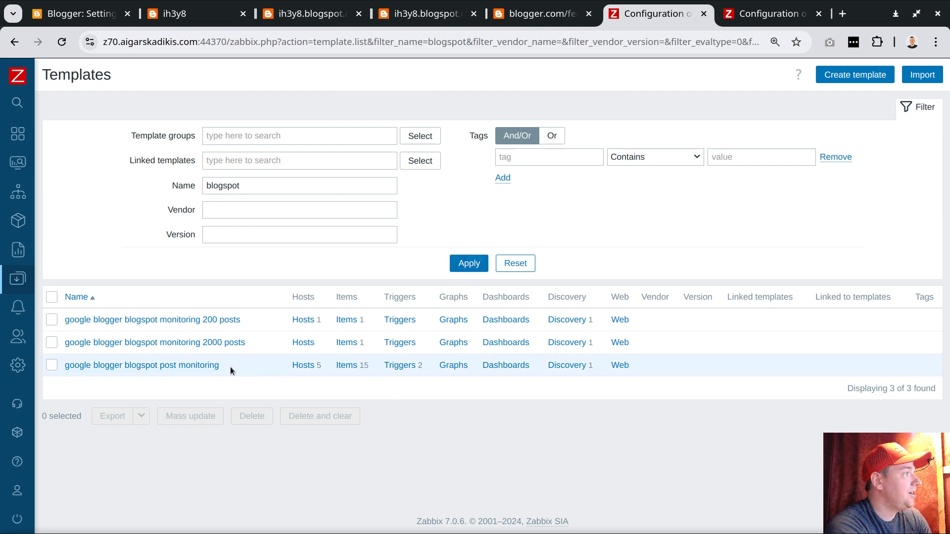
left_click_drag(220, 366, 72, 370)
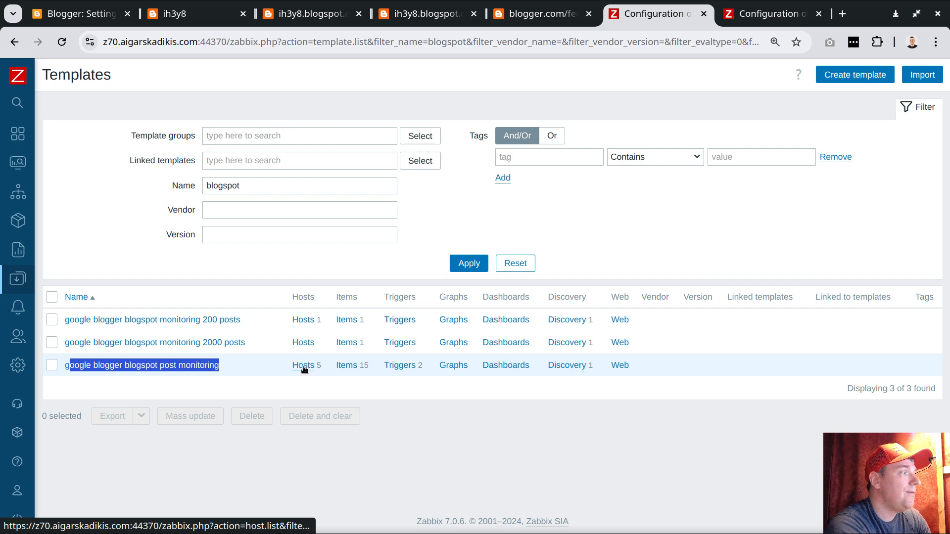
Refresh the Google Blogger host list and highlight the parent host ih3y8.blogspot.com above the discovered post hosts.
left_click(762, 14)
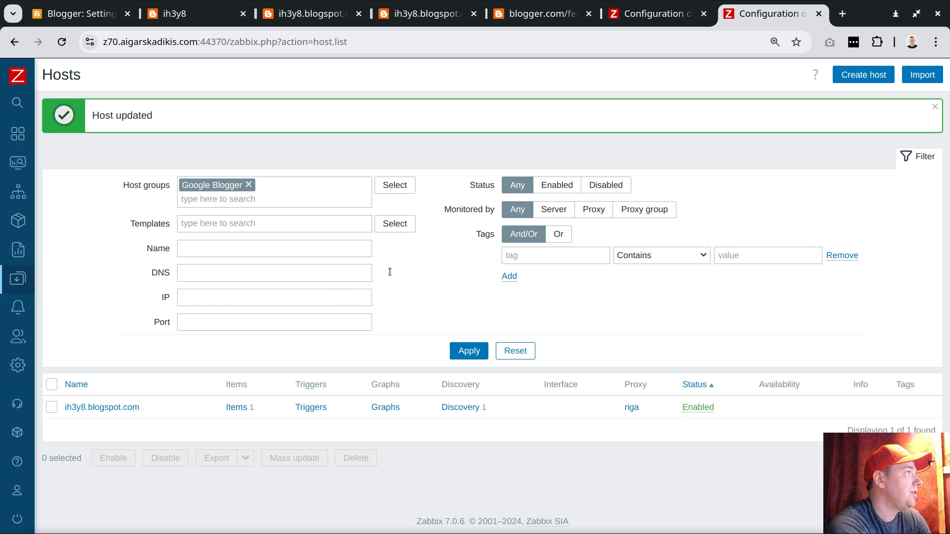
left_click(469, 350)
scroll(164, 303, "down", 1)
left_click_drag(142, 296, 64, 295)
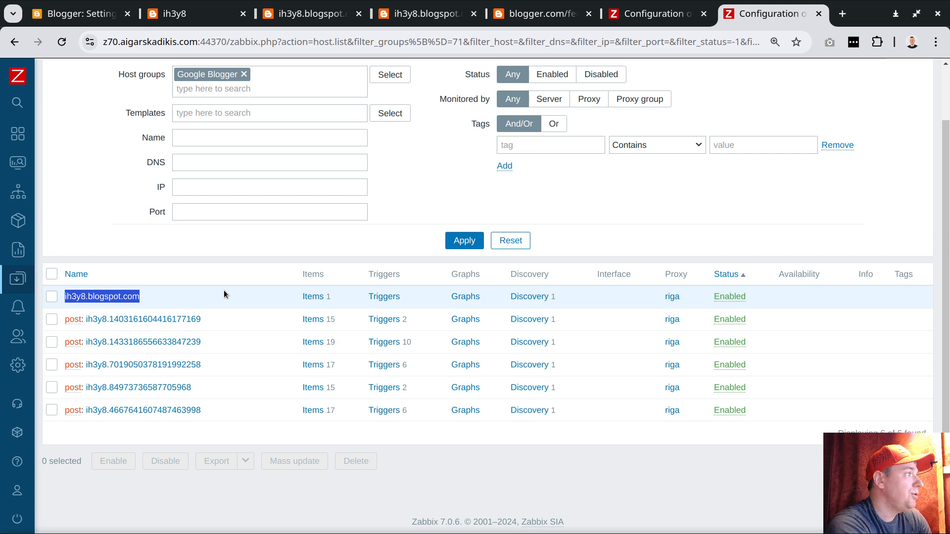
Inspect the first discovered post host's macros, open its {$POST.URL} address in a new tab, then close the host without changes.
left_click(168, 320)
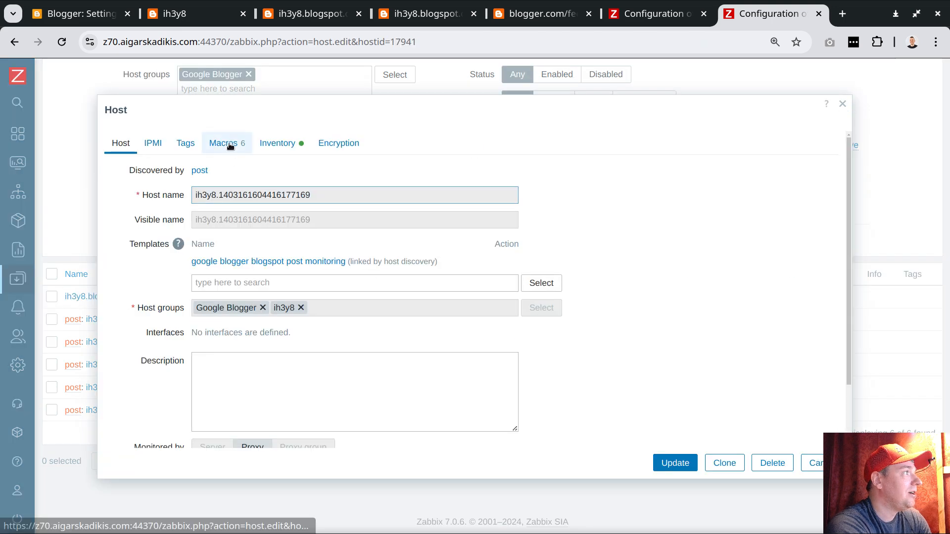
left_click(227, 143)
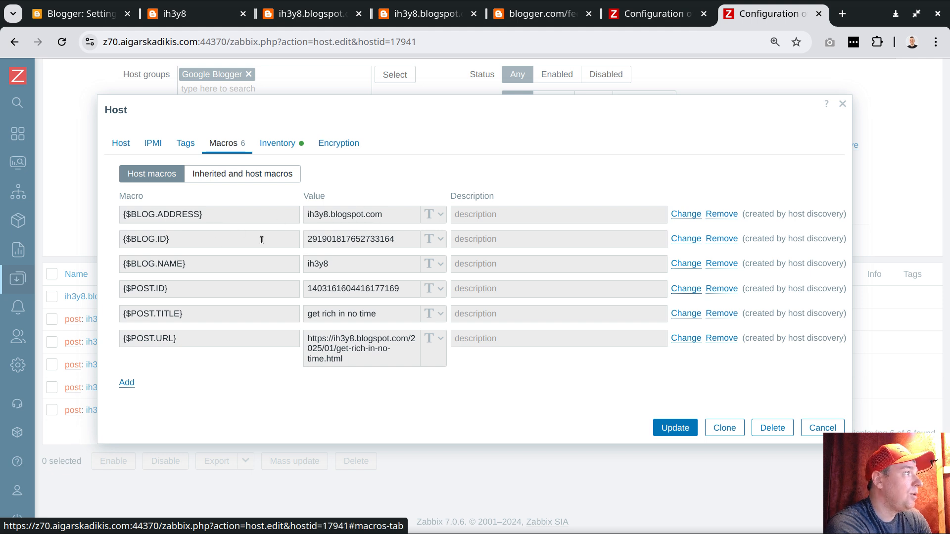
triple_click(339, 339)
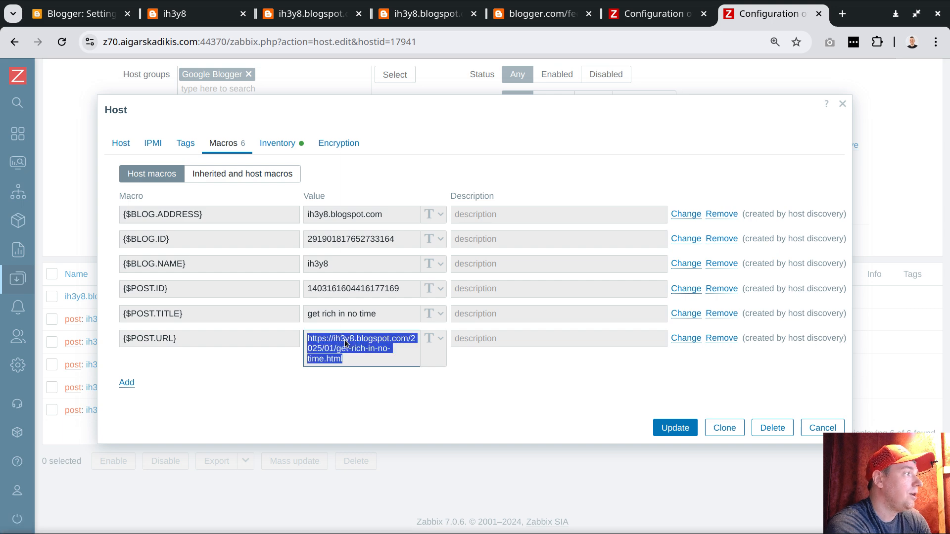
right_click(345, 341)
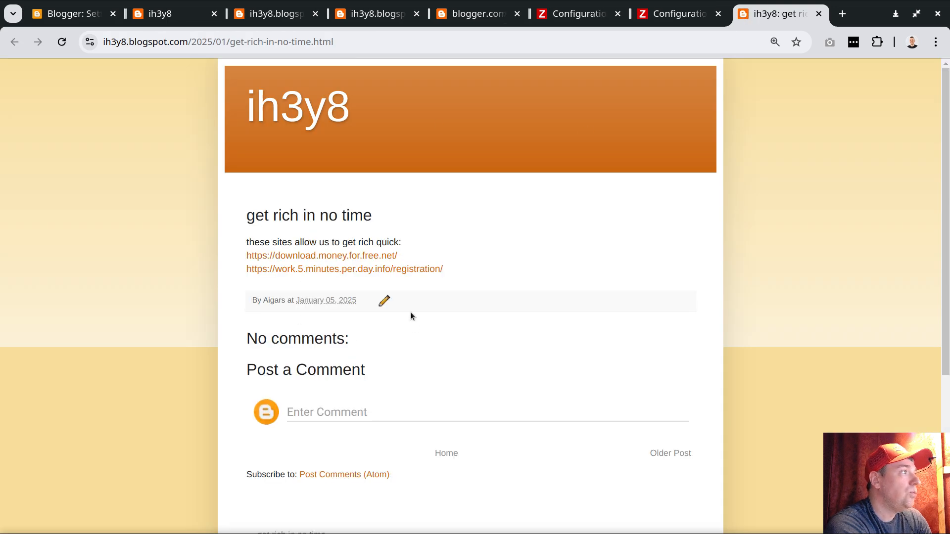
left_click(672, 19)
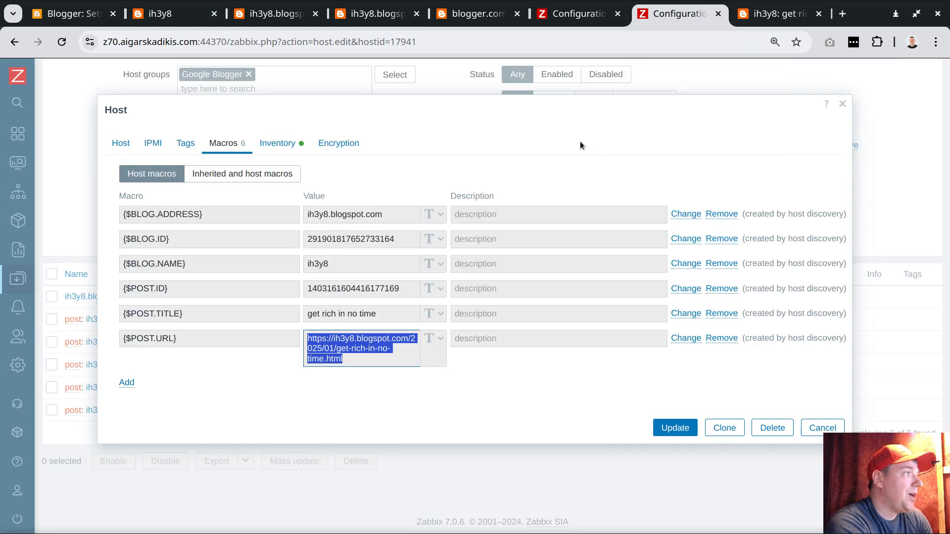
left_click(832, 424)
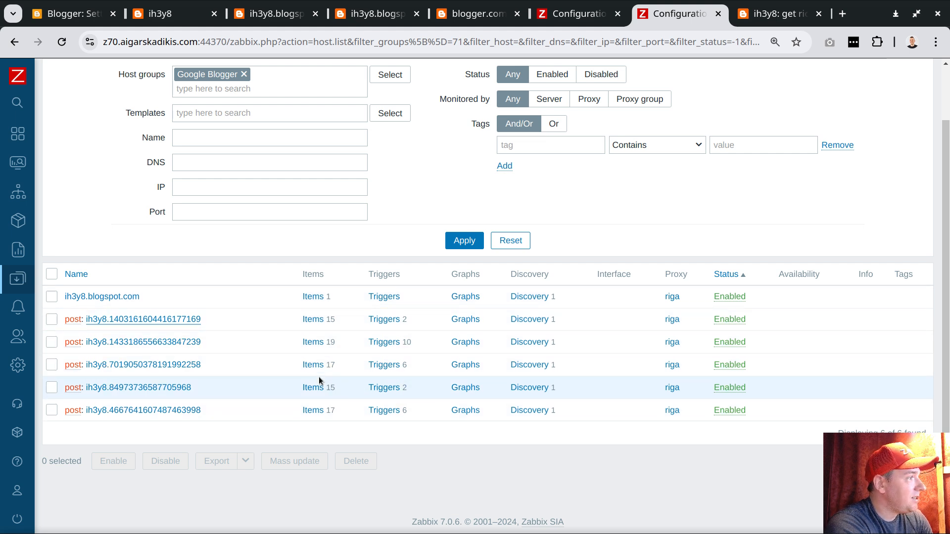
Highlight the item counts of the first, third and fifth discovered post hosts to compare them.
double_click(328, 320)
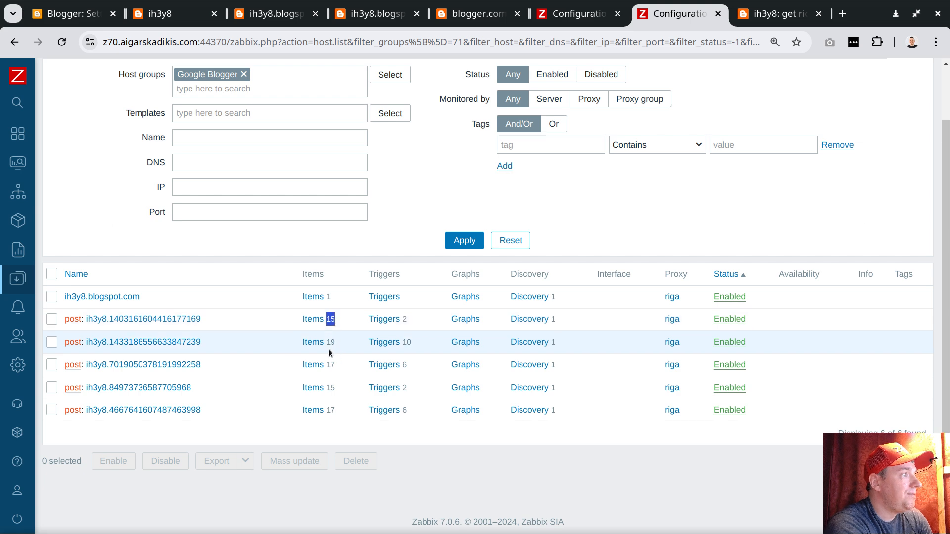
double_click(328, 365)
left_click(328, 410)
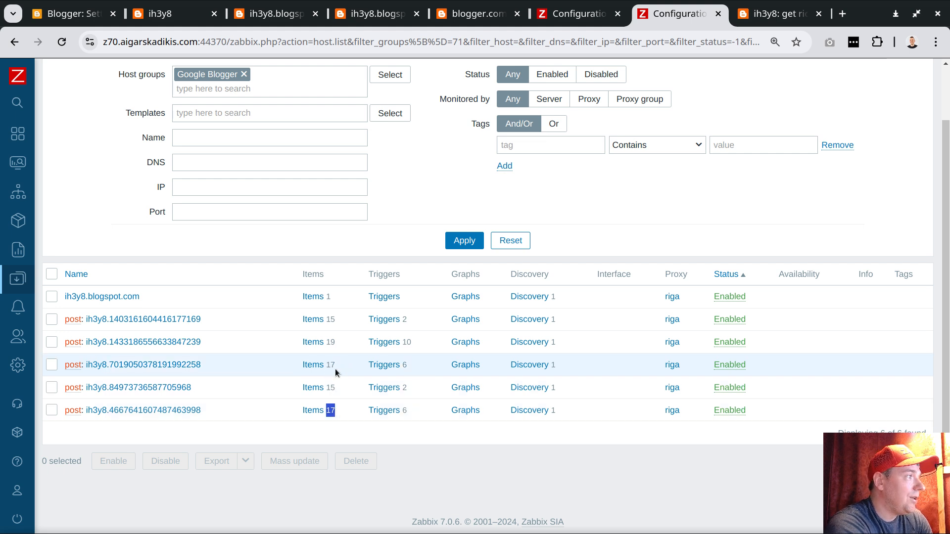
Open the items of the last discovered post host and filter them by type HTTP agent.
left_click(317, 410)
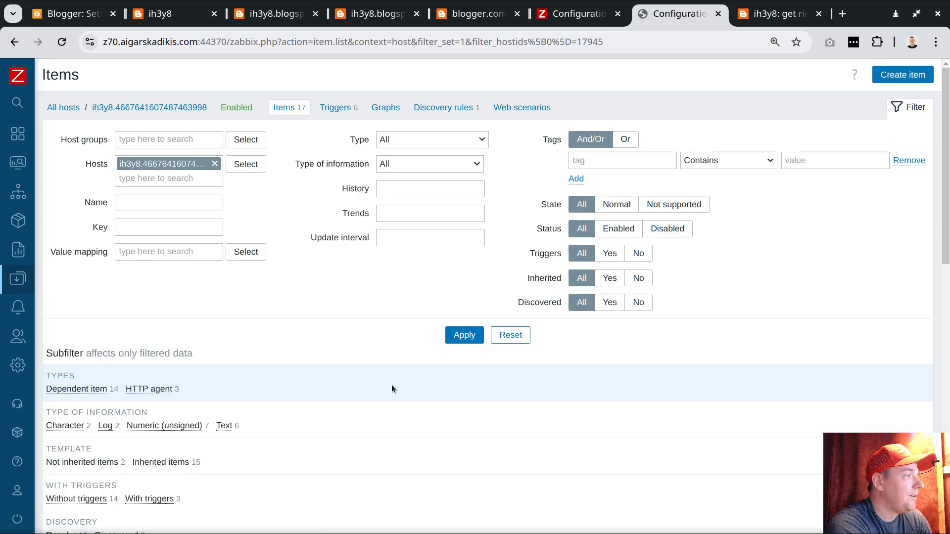
scroll(390, 385, "down", 3)
scroll(391, 384, "up", 3)
left_click(407, 133)
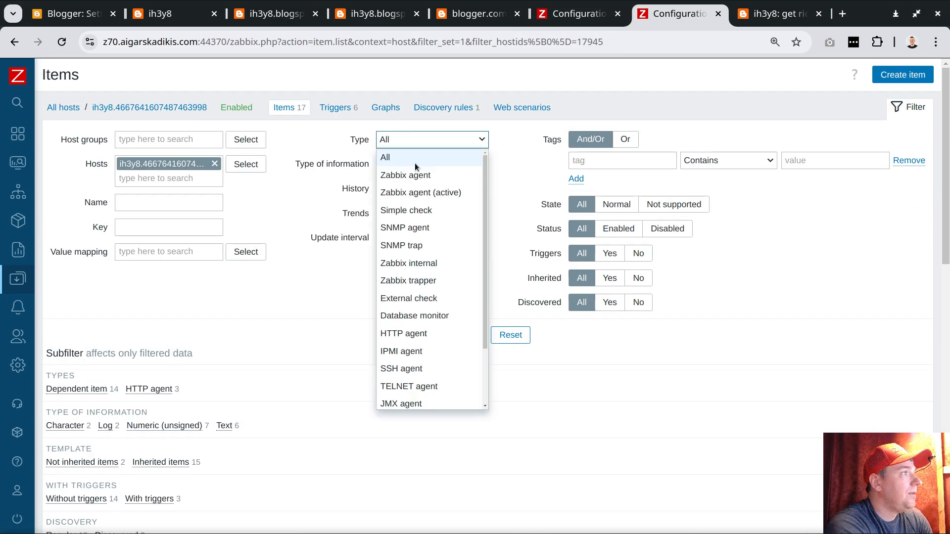
left_click(405, 335)
left_click(465, 341)
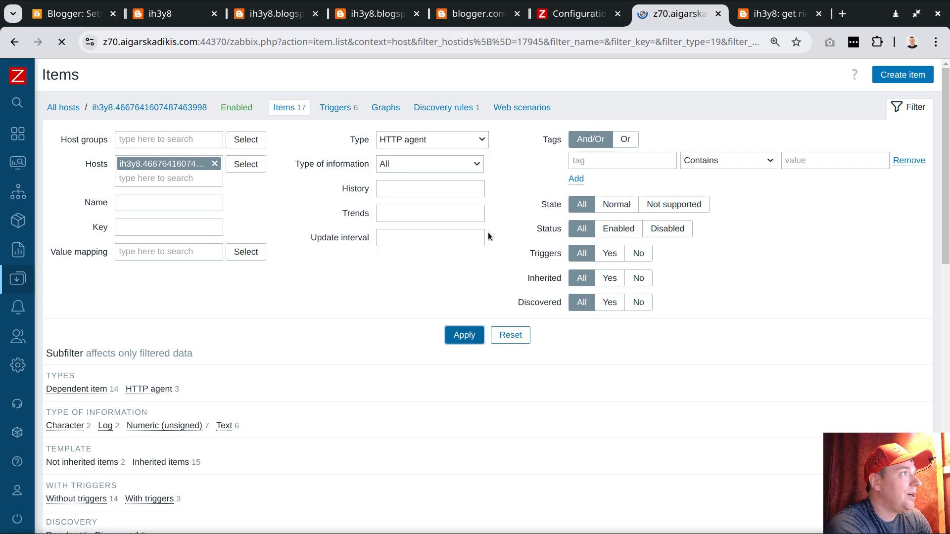
scroll(477, 177, "down", 3)
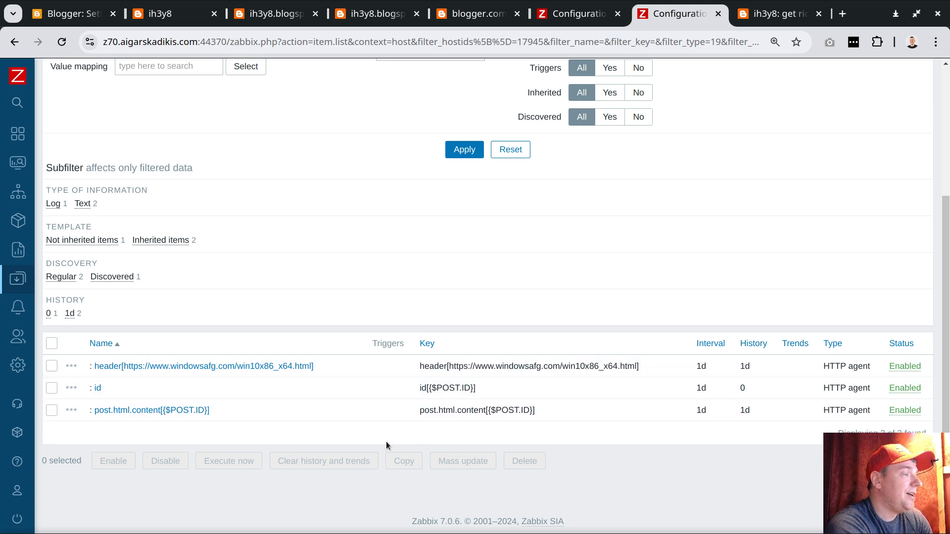
scroll(355, 451, "up", 4)
scroll(355, 448, "down", 3)
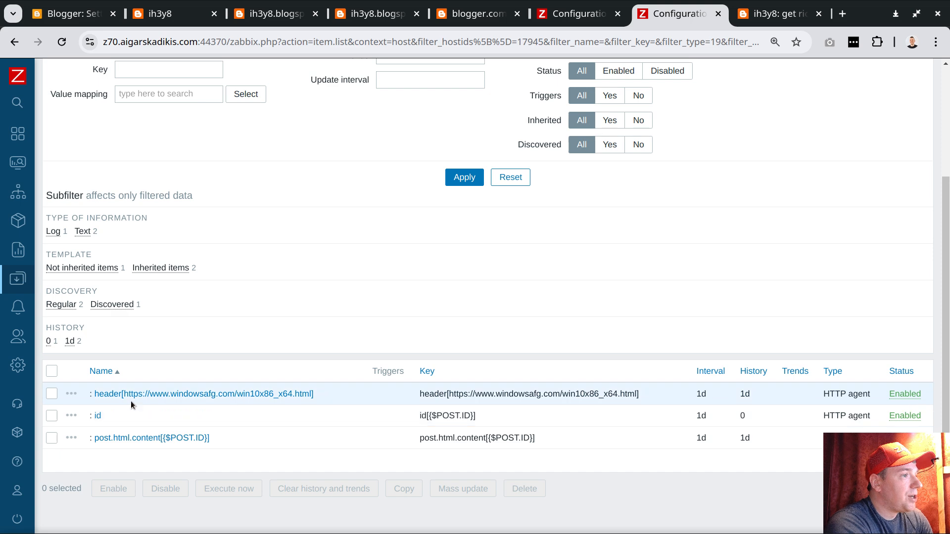
Examine the {$BLOG.ADDRESS} and {$POST.ID} macros in the id item's URL, close it and highlight the link in the header item's key.
left_click(97, 416)
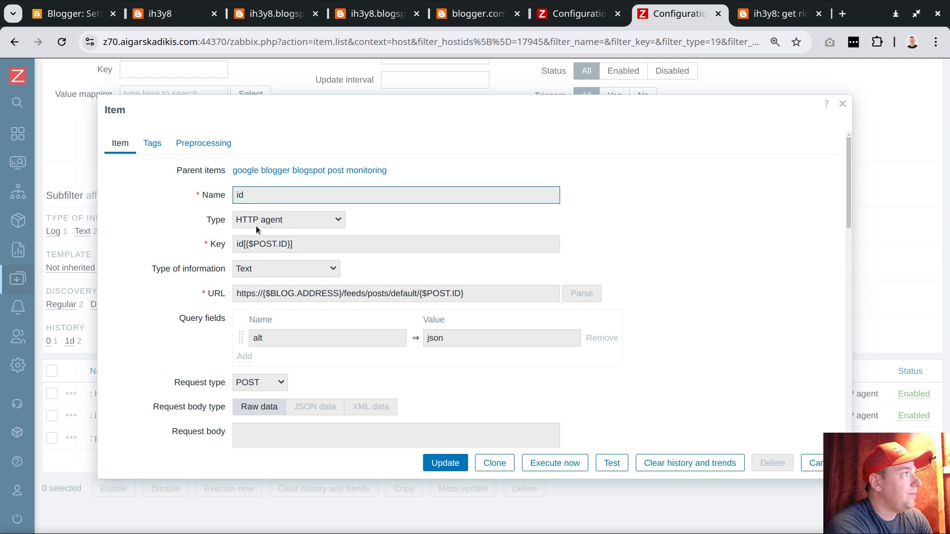
left_click_drag(343, 294, 255, 293)
left_click_drag(419, 293, 463, 293)
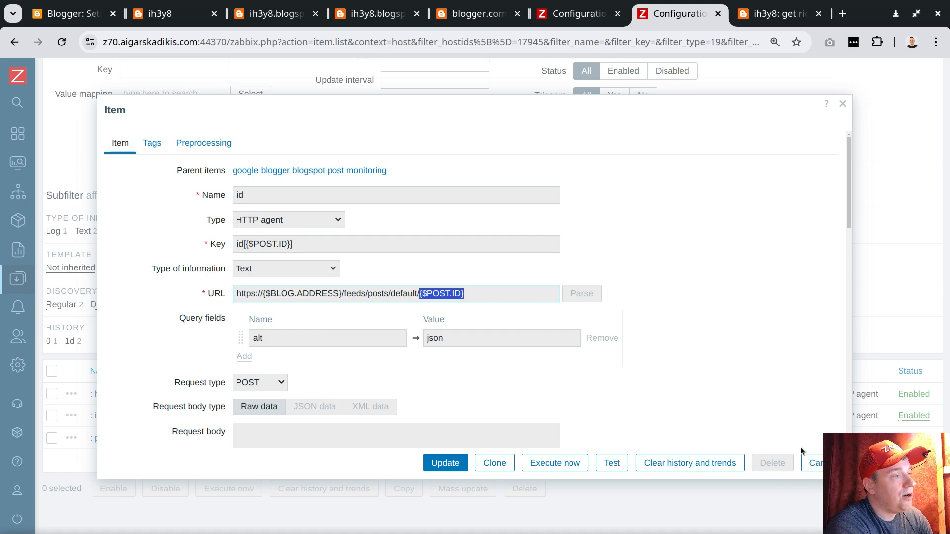
left_click(812, 463)
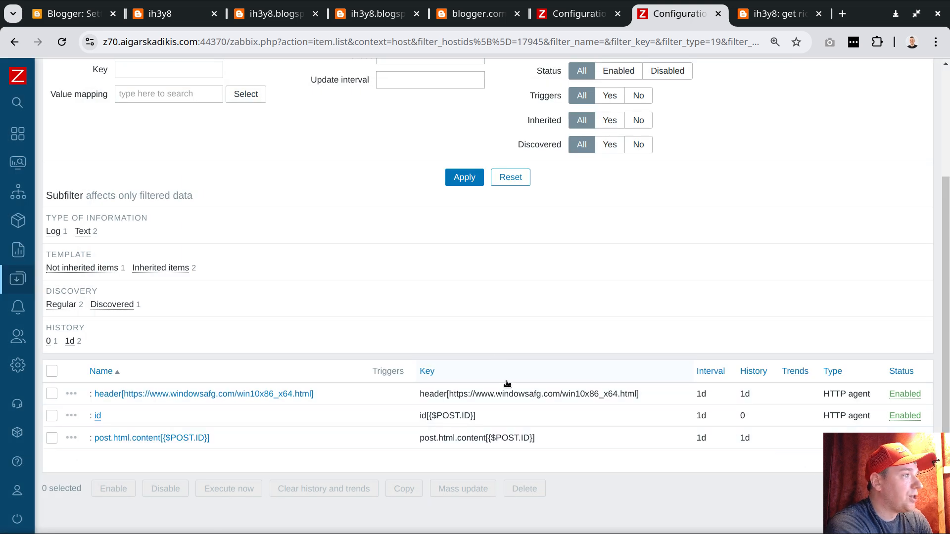
left_click_drag(451, 395, 637, 394)
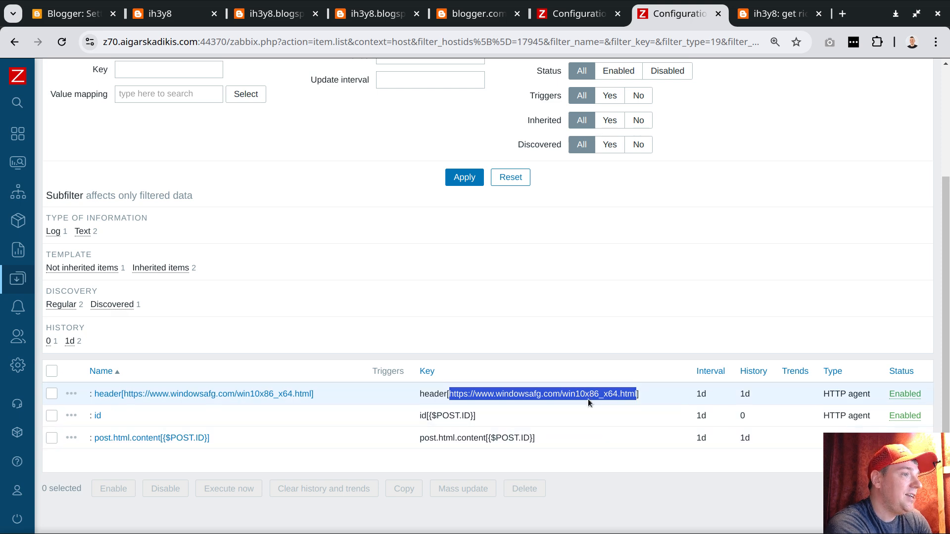
Open the JavaScript preprocessing code of the extract.links.from.post.content discovery rule on the last discovered post host.
left_click(642, 371)
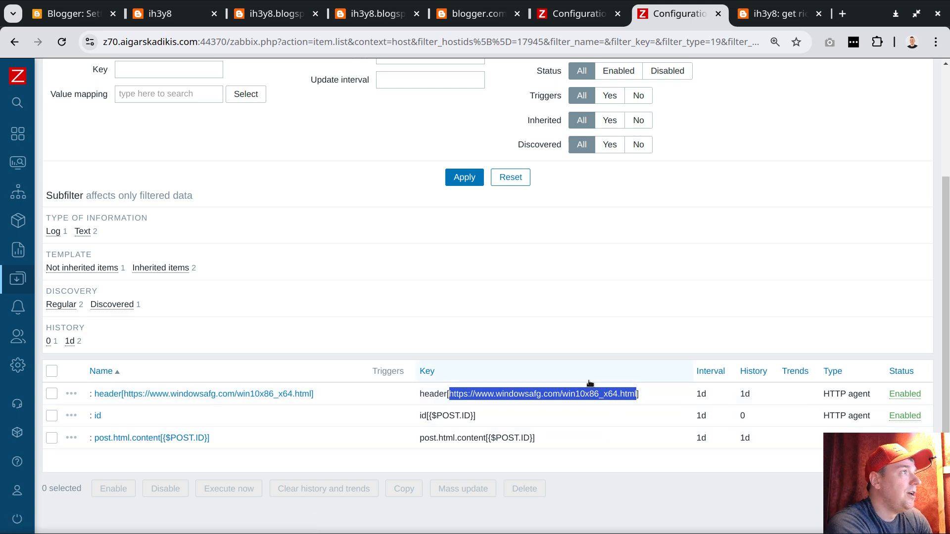
left_click(461, 108)
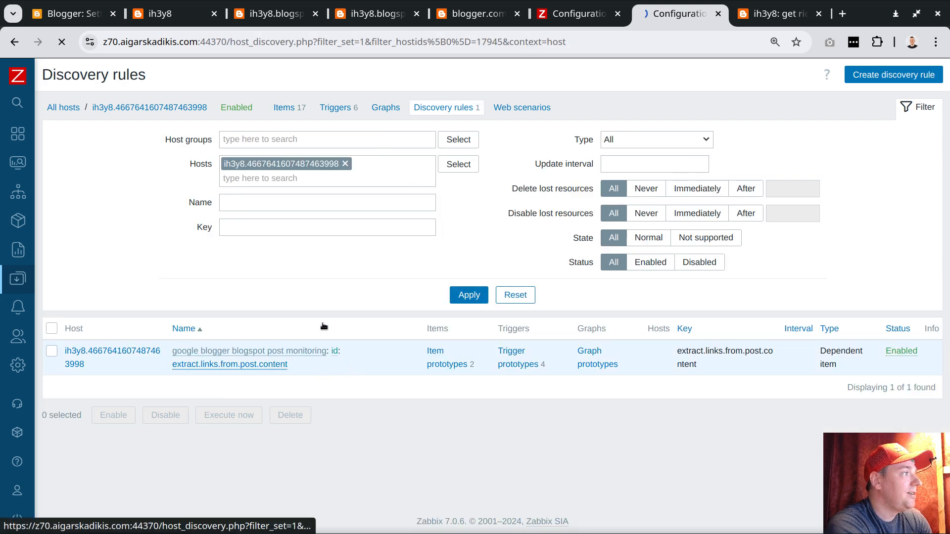
left_click(275, 365)
left_click(164, 134)
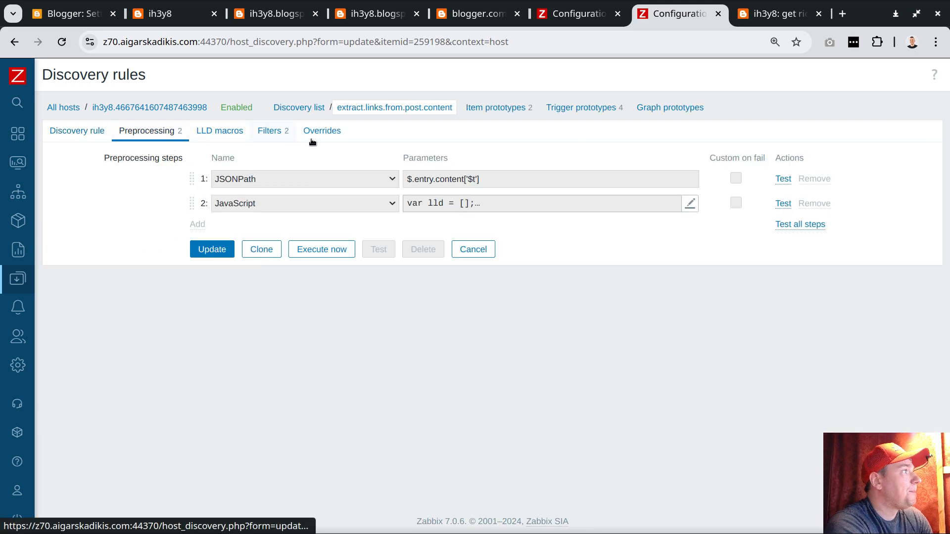
left_click(472, 198)
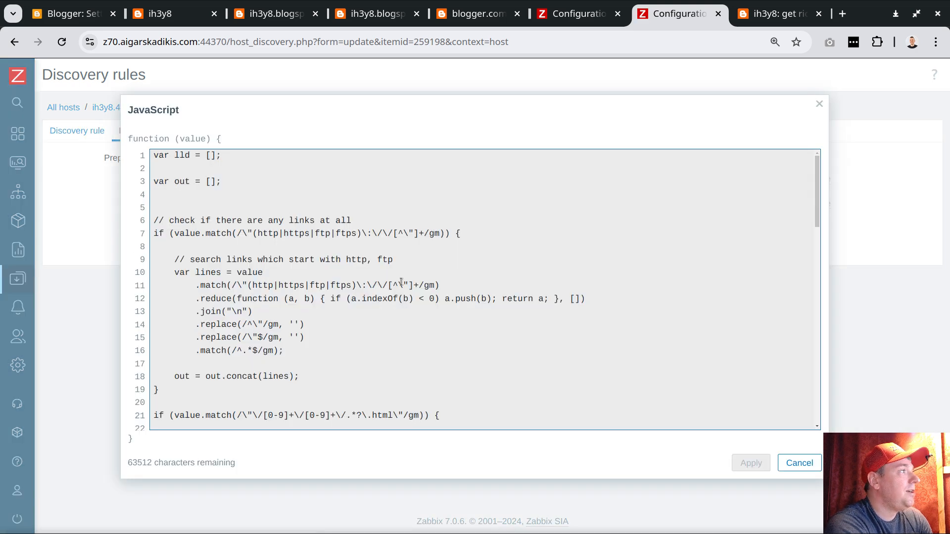
Examine the script's http|https|ftp|ftps link pattern and its for loop over the found lines, then close the code without changes.
left_click_drag(257, 233, 352, 235)
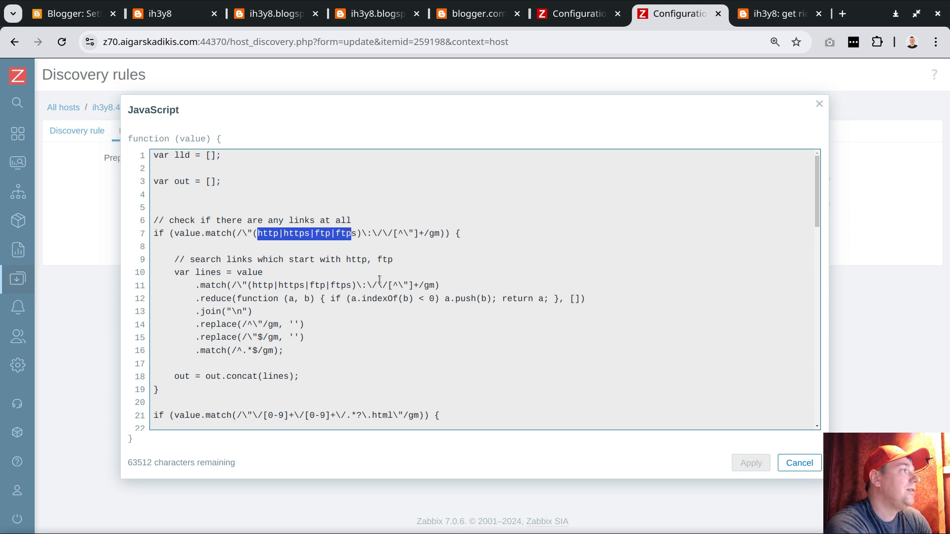
left_click_drag(392, 233, 418, 234)
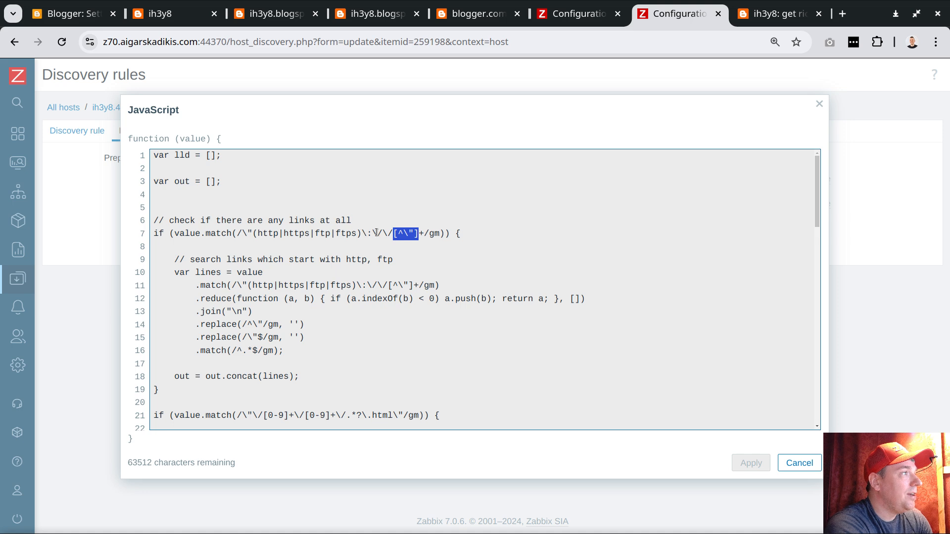
left_click_drag(403, 234, 418, 235)
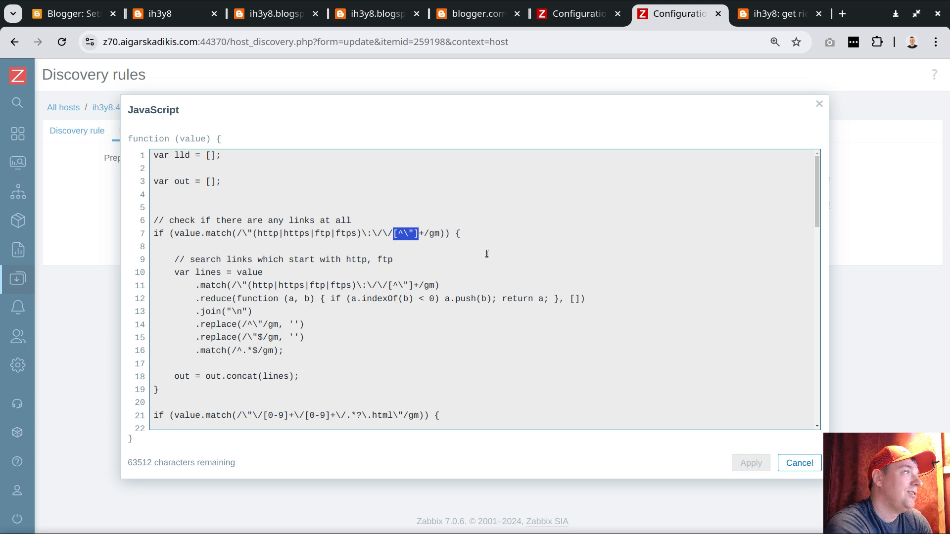
scroll(412, 256, "down", 8)
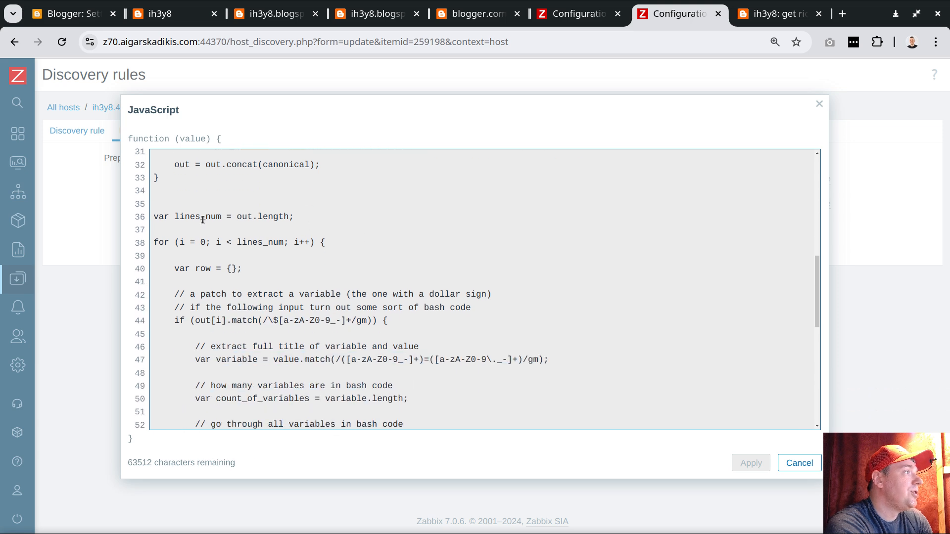
left_click_drag(156, 242, 339, 410)
scroll(346, 346, "up", 6)
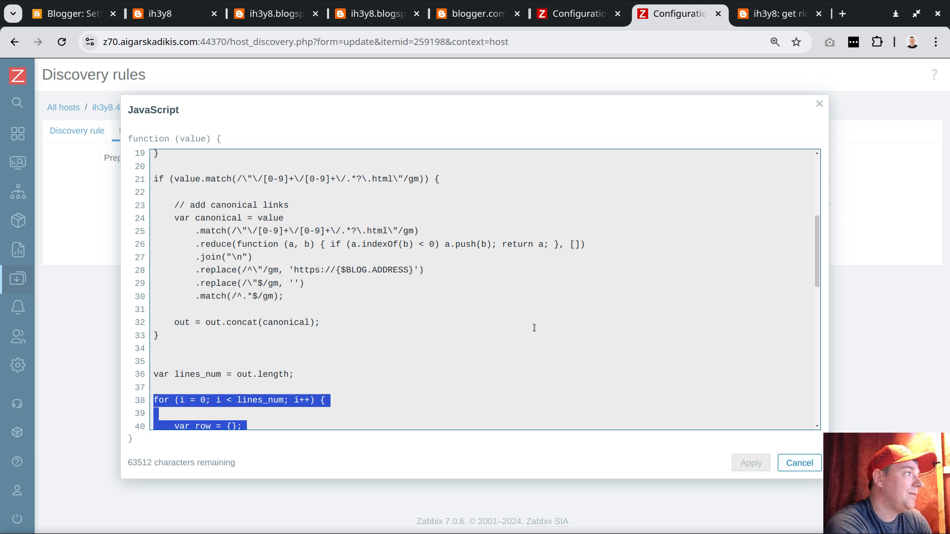
left_click(798, 462)
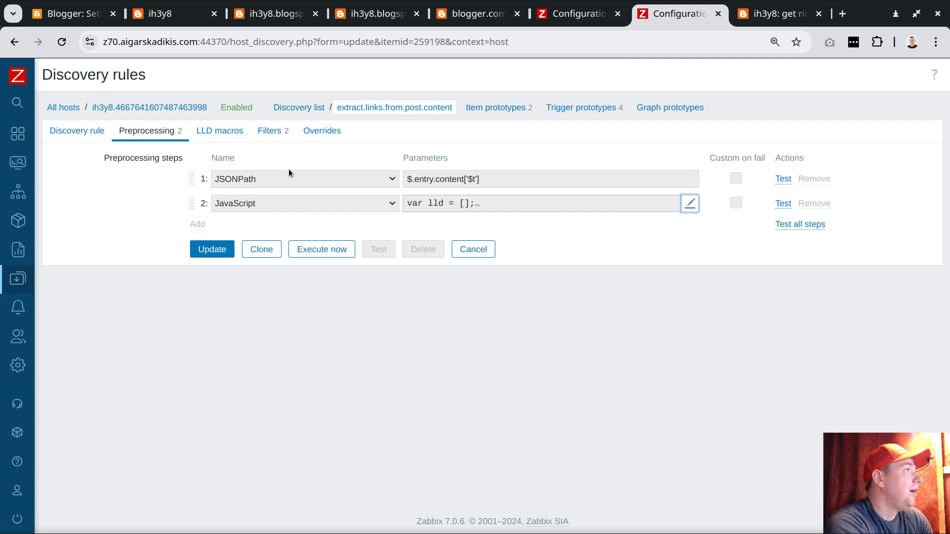
Search Zabbix for google and open the problems of the Google Blogger host group.
left_click(43, 105)
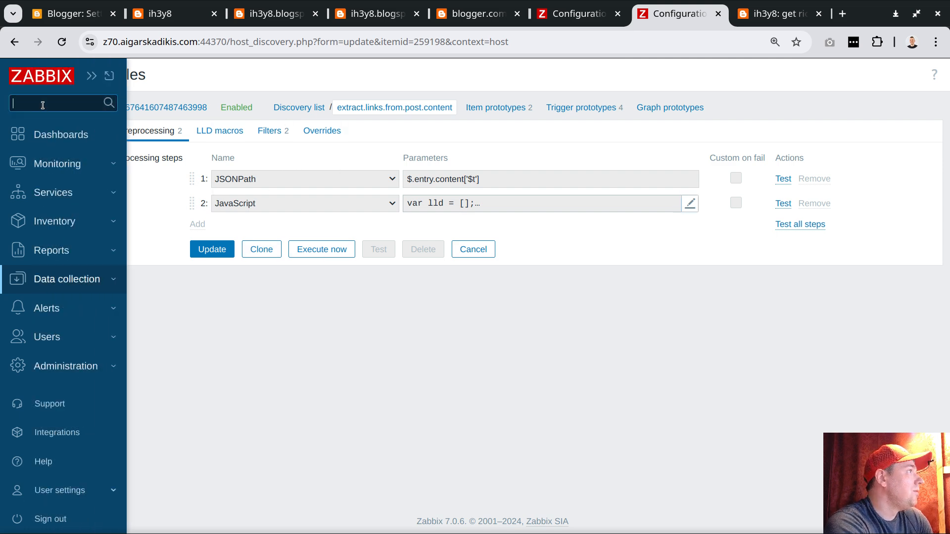
type("google")
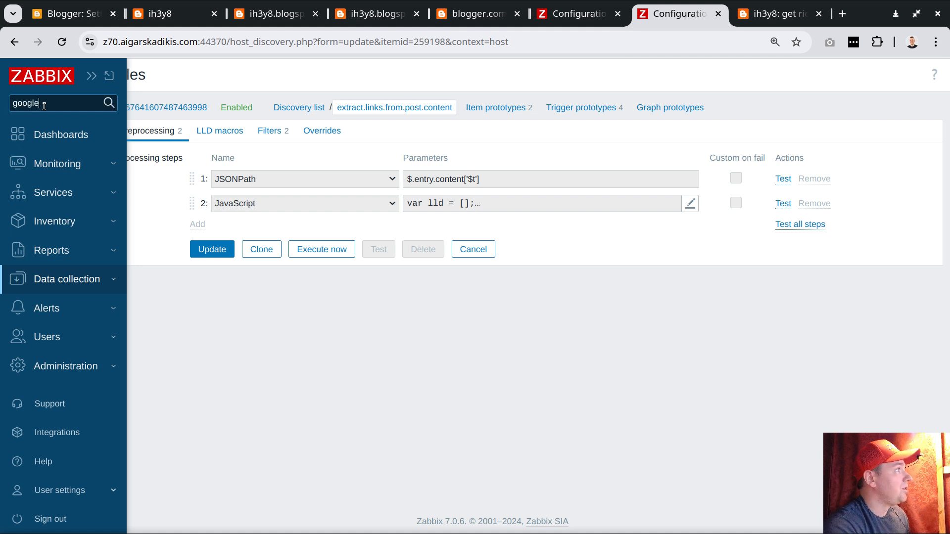
key("Return")
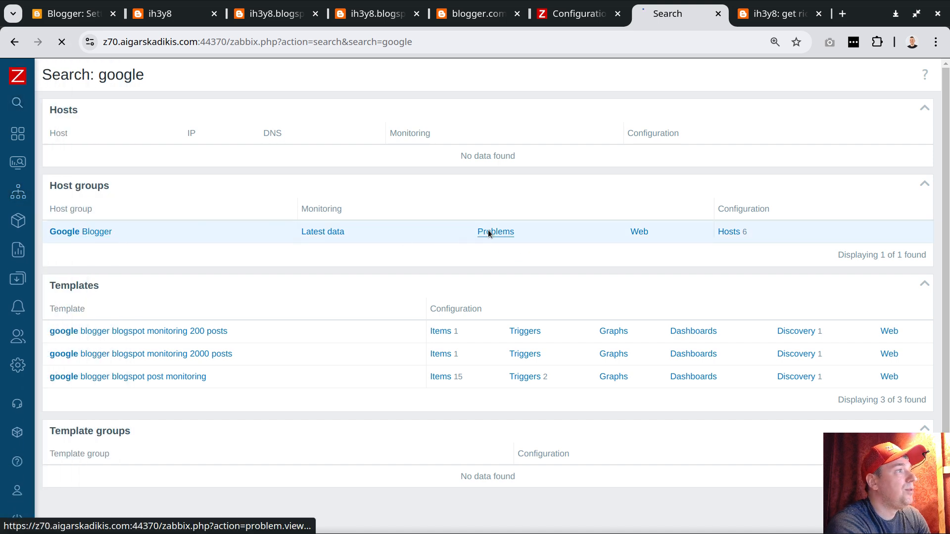
left_click(514, 232)
scroll(562, 192, "down", 4)
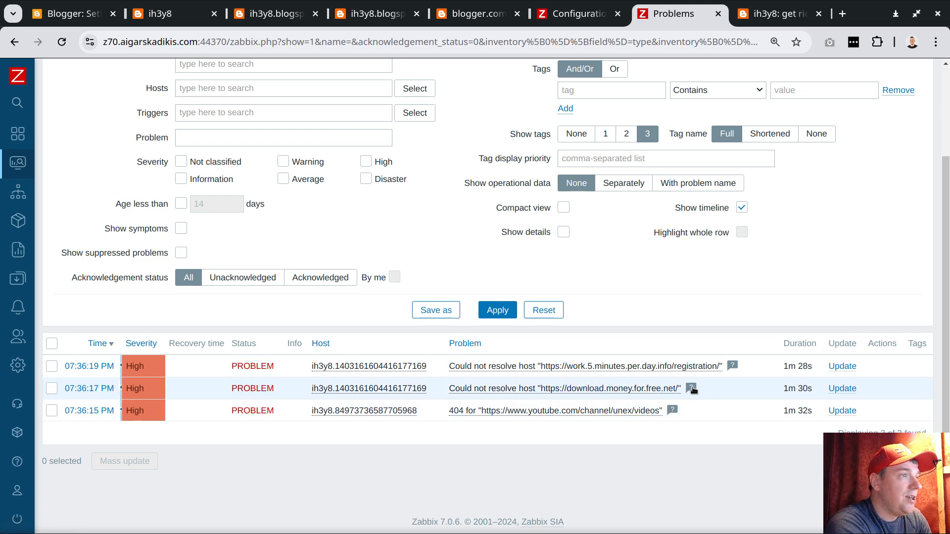
mouse_move(692, 389)
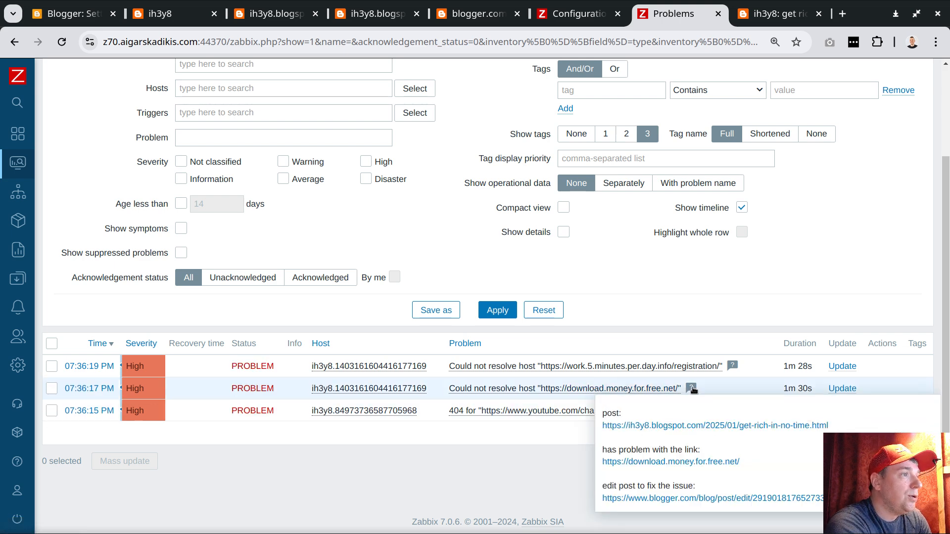
scroll(851, 158, "up", 3)
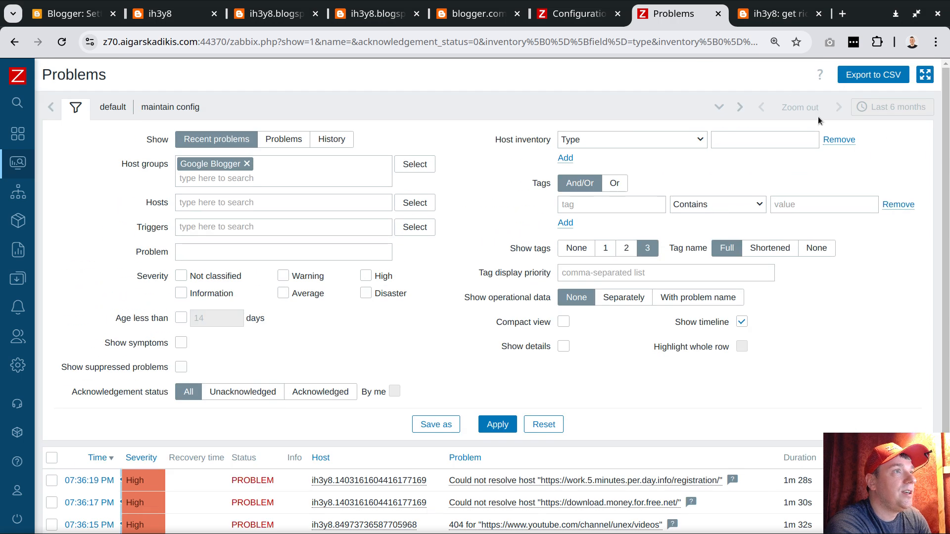
left_click(90, 111)
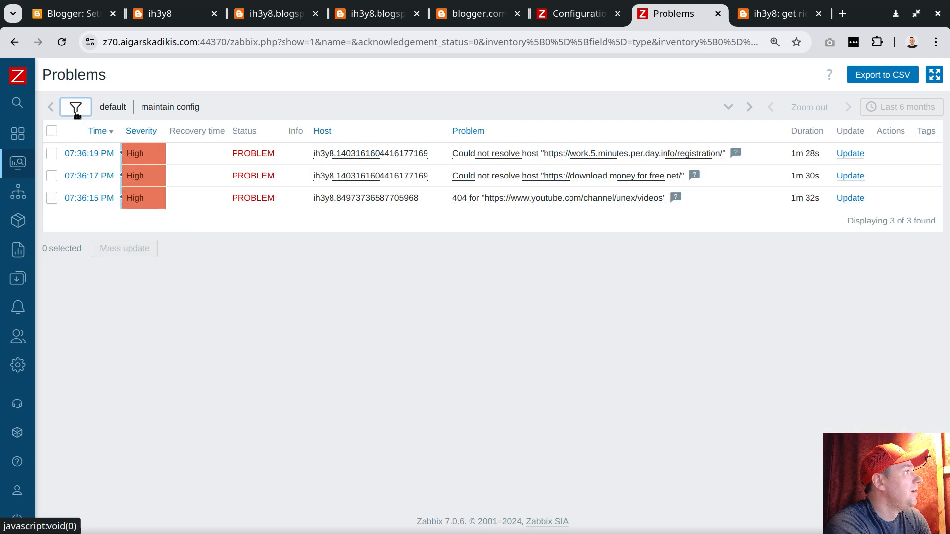
left_click(737, 154)
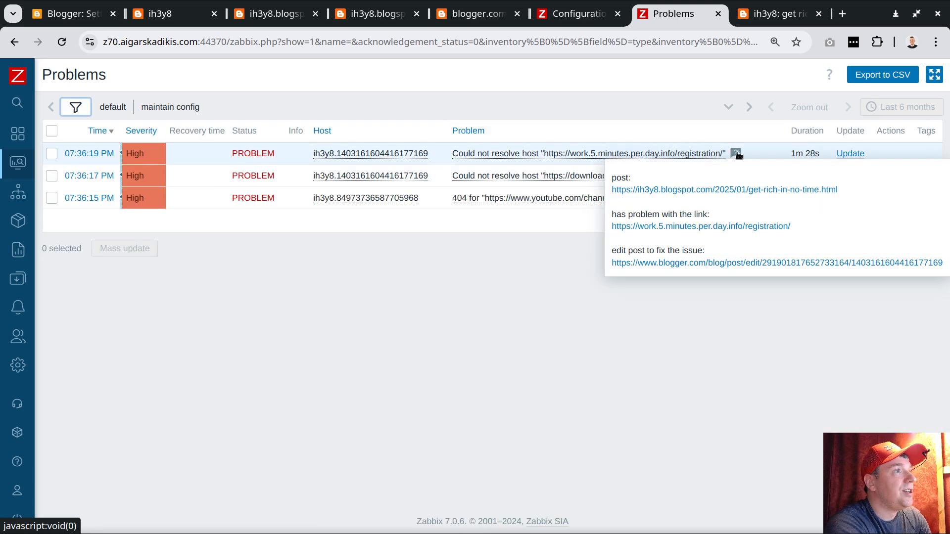
left_click(737, 154)
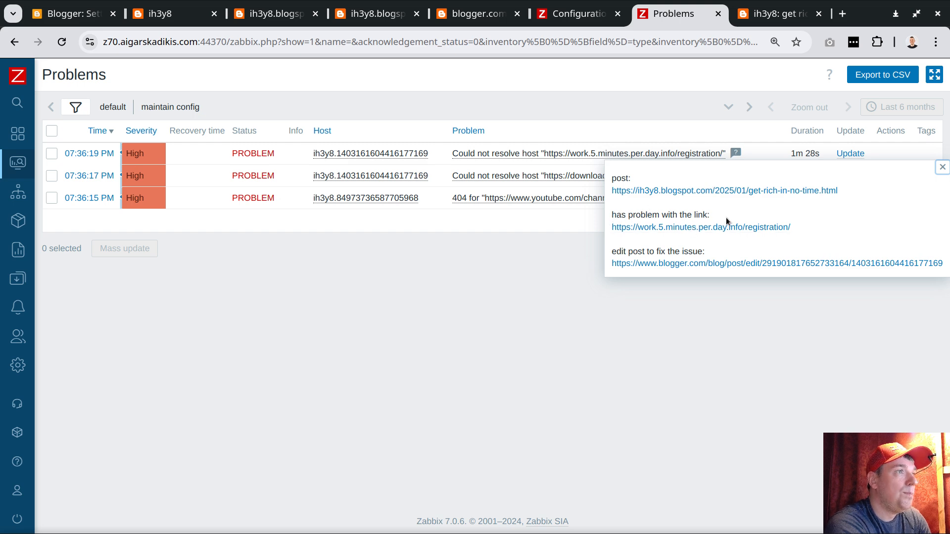
Open the problematic link from the description in a new tab, check it, close that tab and return to the problem list.
right_click(654, 229)
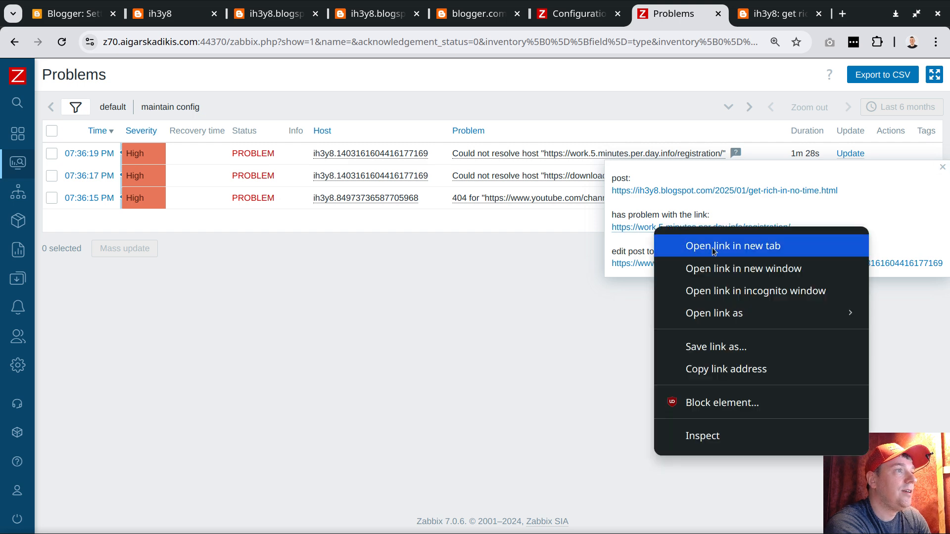
left_click(694, 246)
left_click(795, 16)
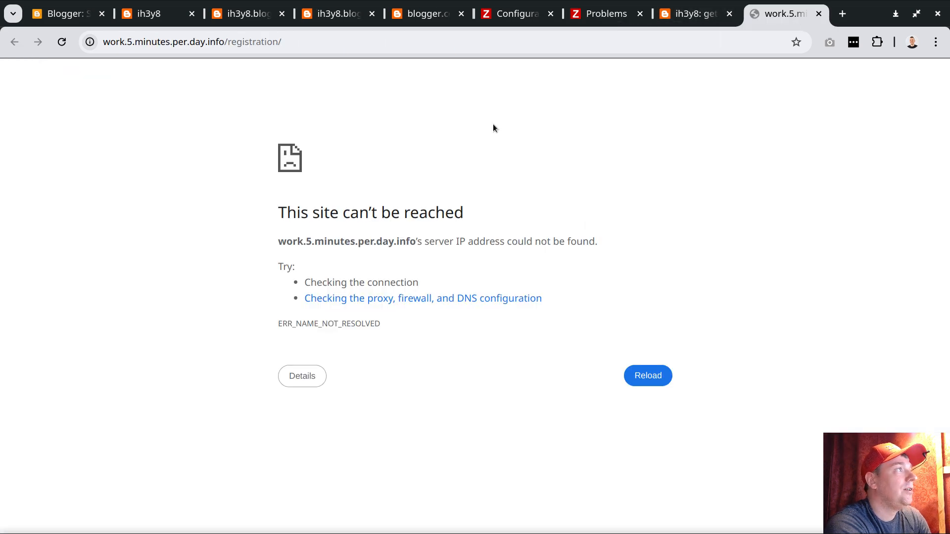
left_click(819, 14)
left_click(275, 14)
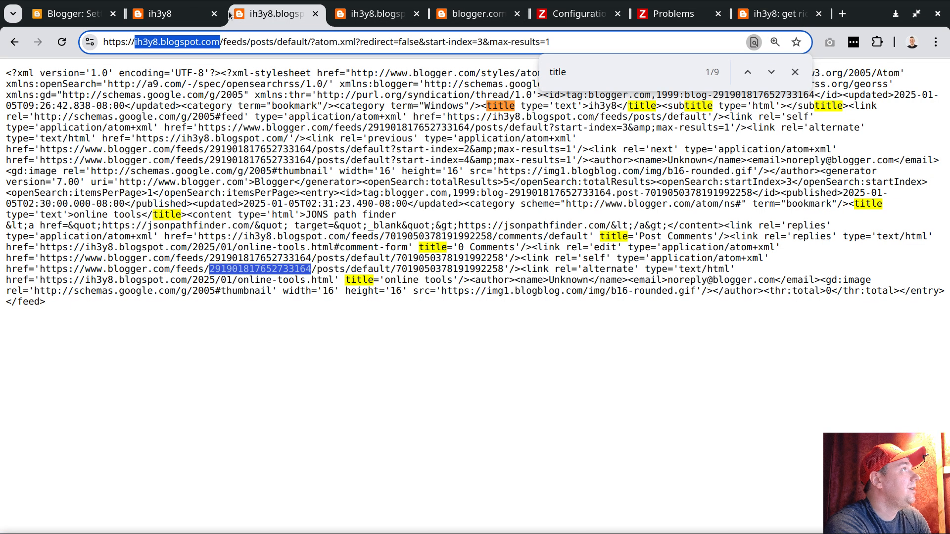
left_click(673, 14)
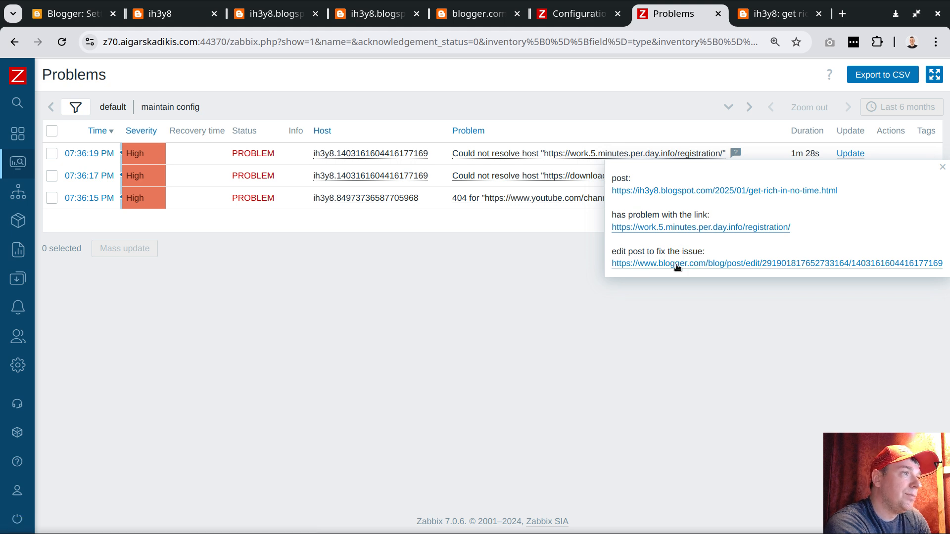
Open the description's Blogger edit link in a new tab, review the post's HTML, then close the tab and the description.
right_click(696, 262)
left_click(743, 280)
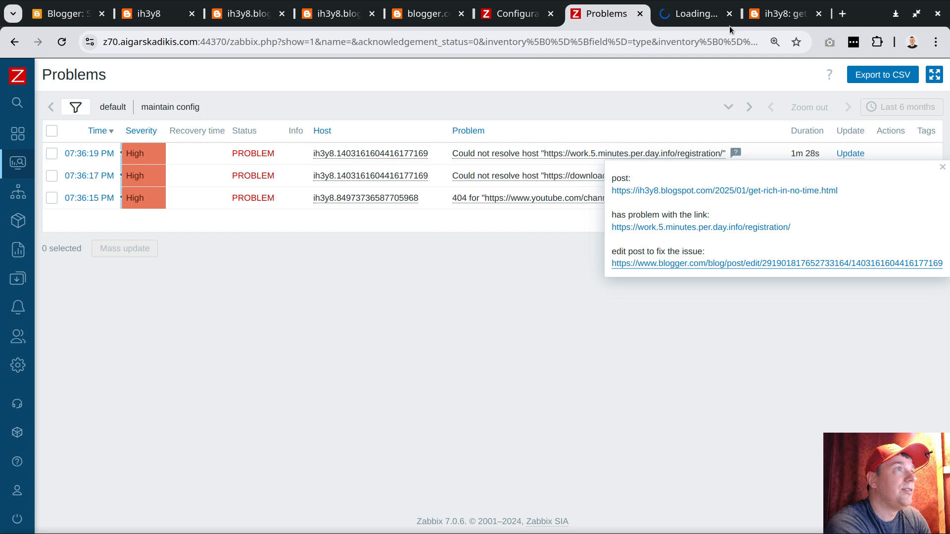
left_click(692, 18)
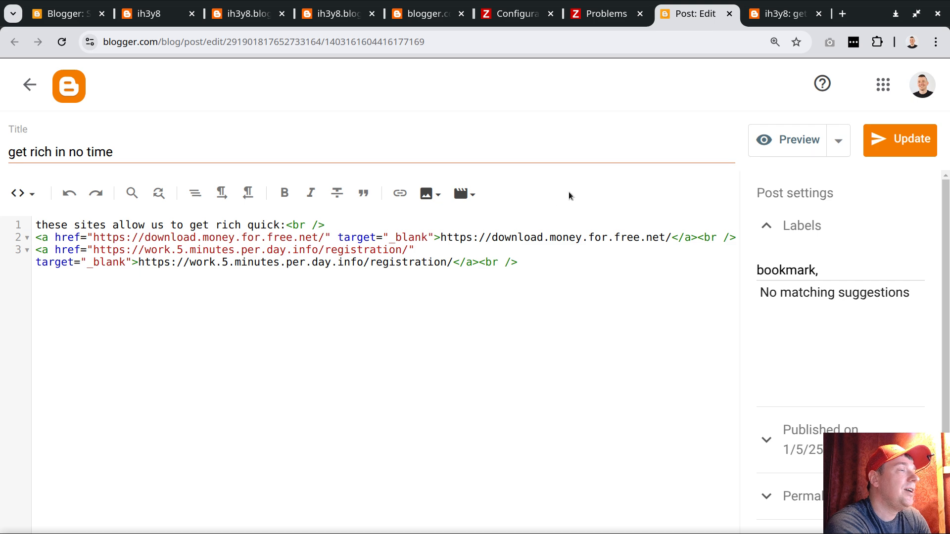
left_click(729, 14)
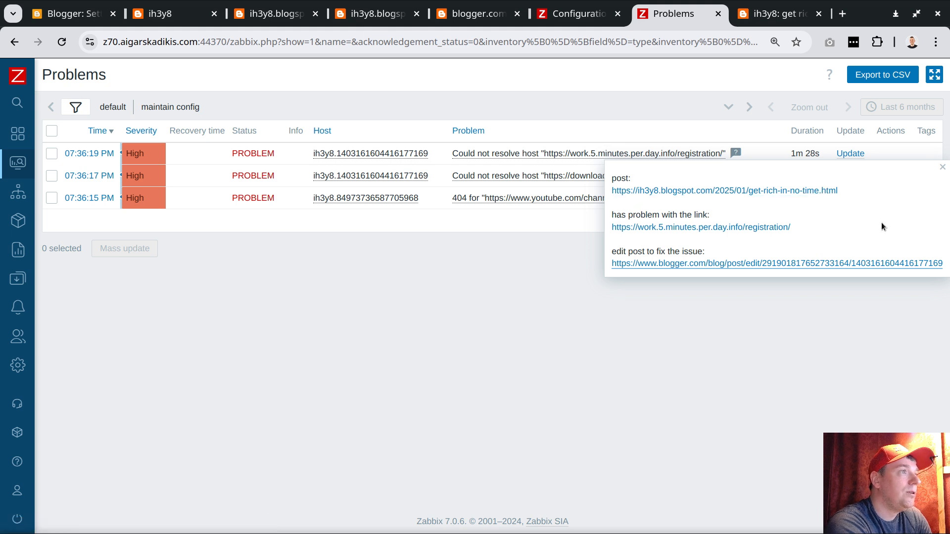
left_click(943, 169)
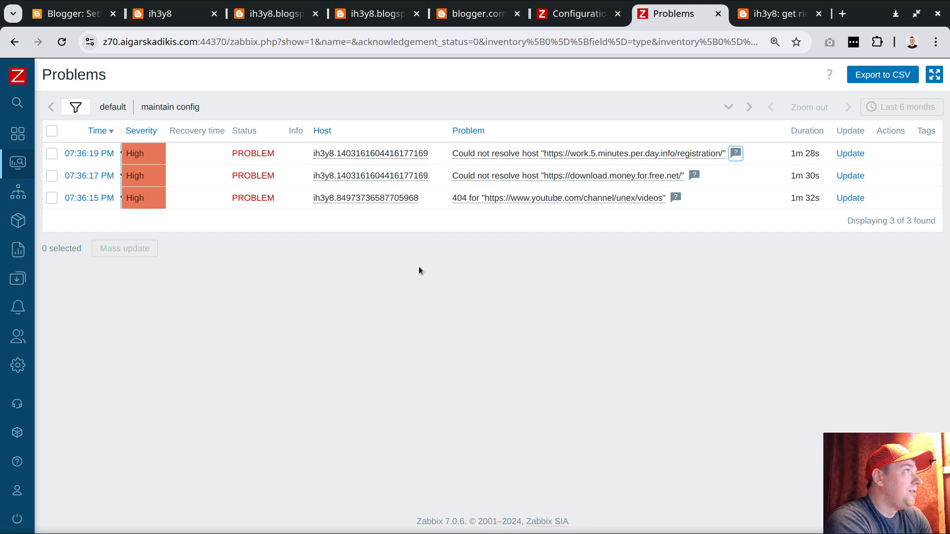
Show the template list filtered by blogspot and highlight 2000 posts and 200 posts in the two monitoring template names.
left_click(2, 256)
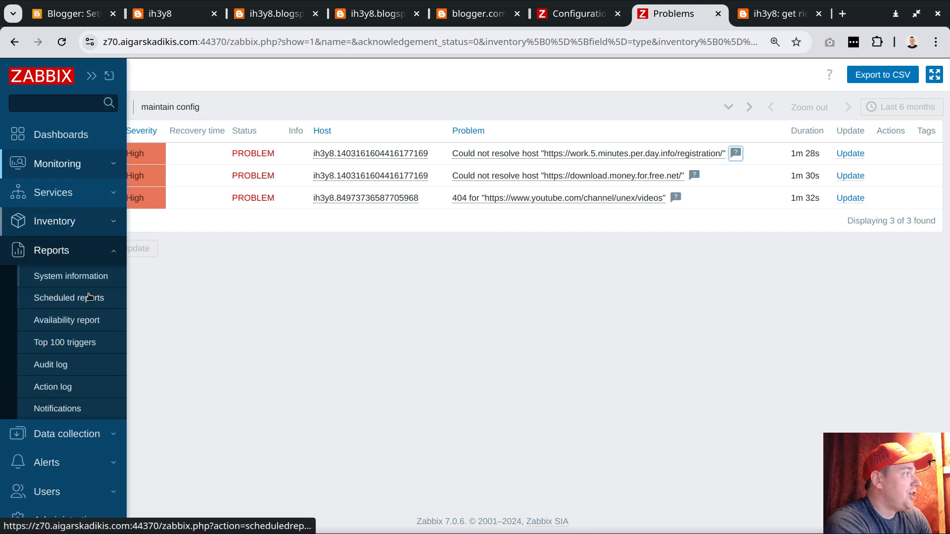
left_click(81, 437)
left_click(71, 351)
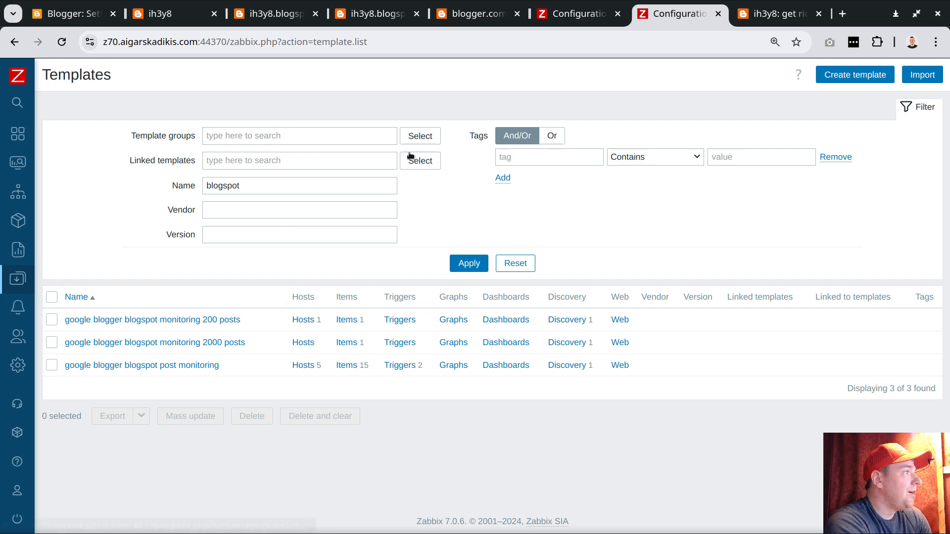
left_click(6, 256)
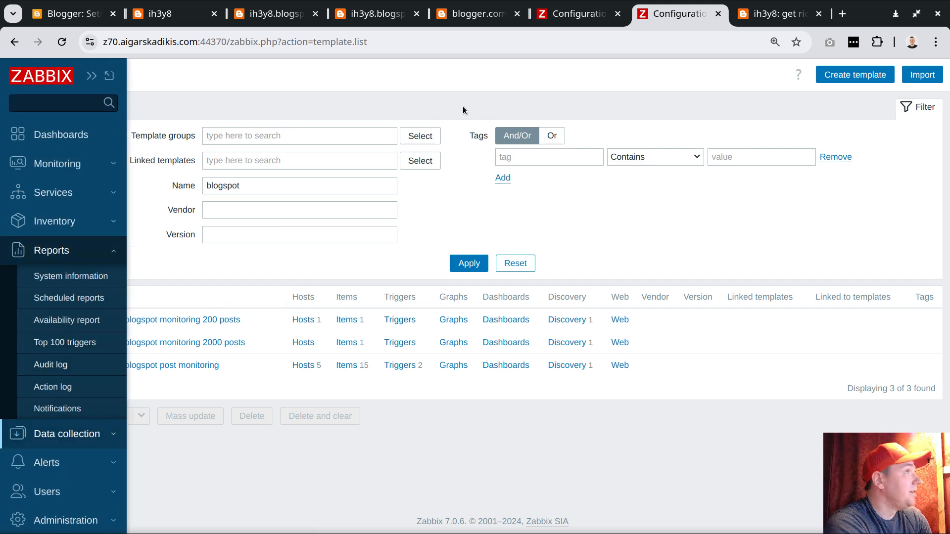
left_click(576, 15)
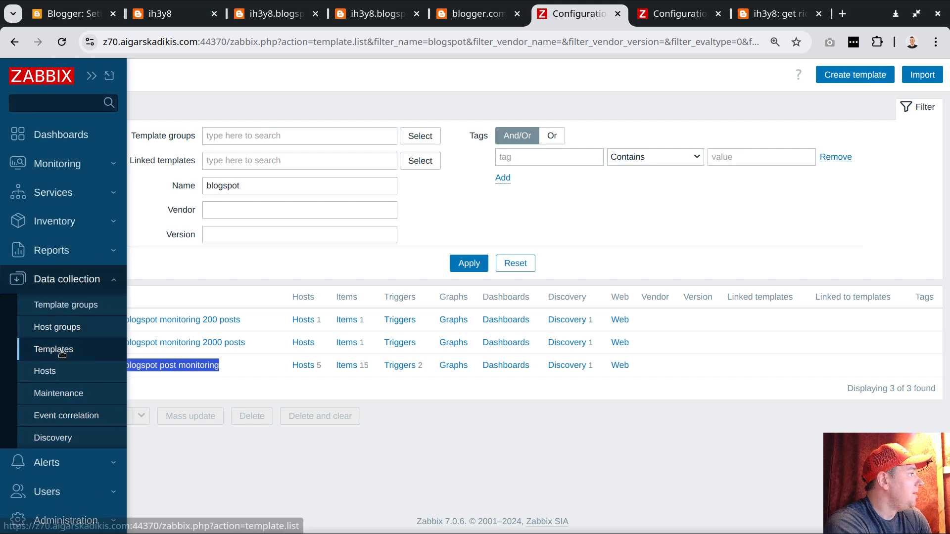
left_click(269, 449)
left_click_drag(246, 342, 205, 341)
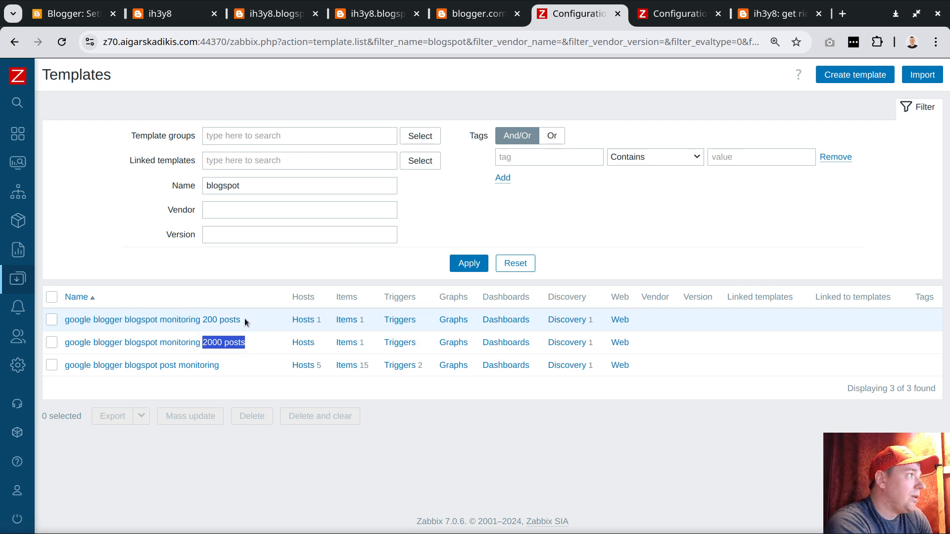
left_click_drag(244, 320, 204, 321)
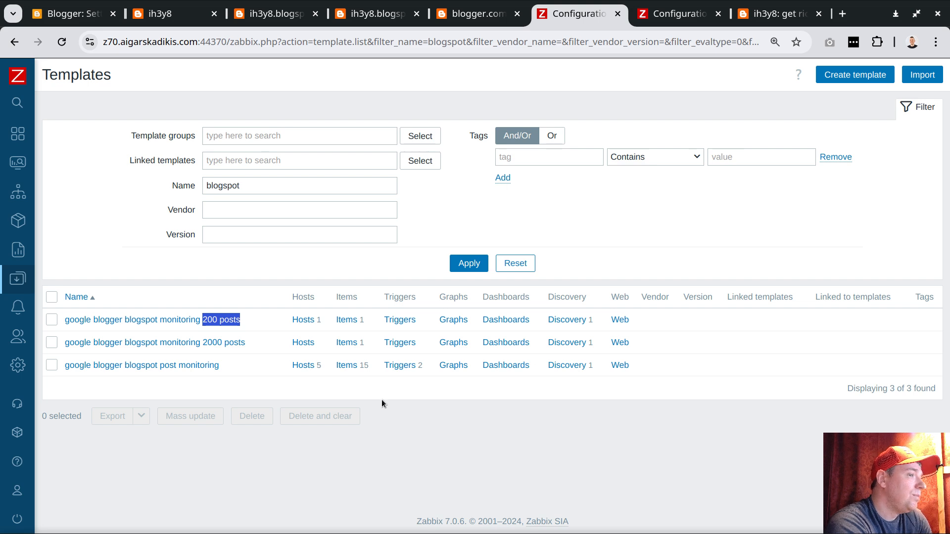
Open the Get post IDs item of the 2000 posts template, review its scheduling interval, and highlight its timeout override.
left_click(346, 342)
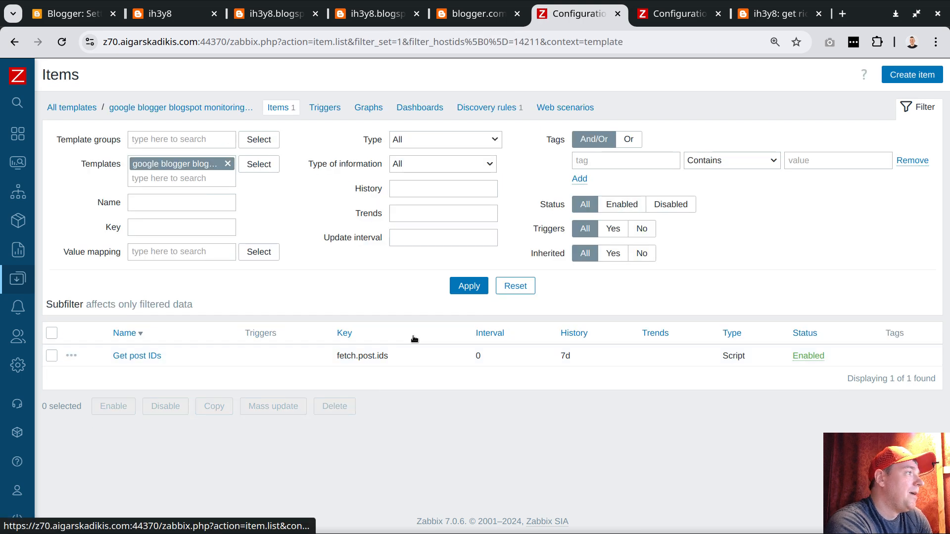
left_click(155, 355)
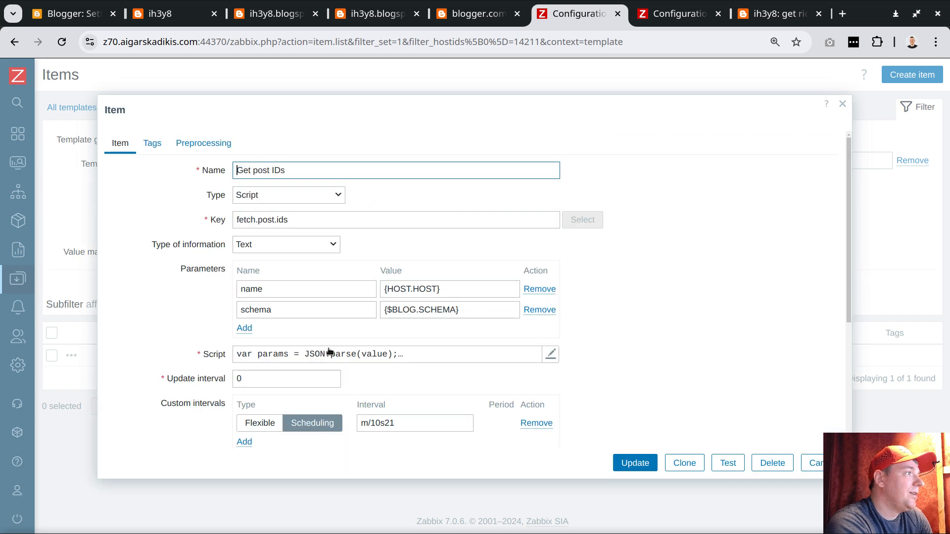
scroll(399, 340, "down", 4)
scroll(385, 294, "up", 1)
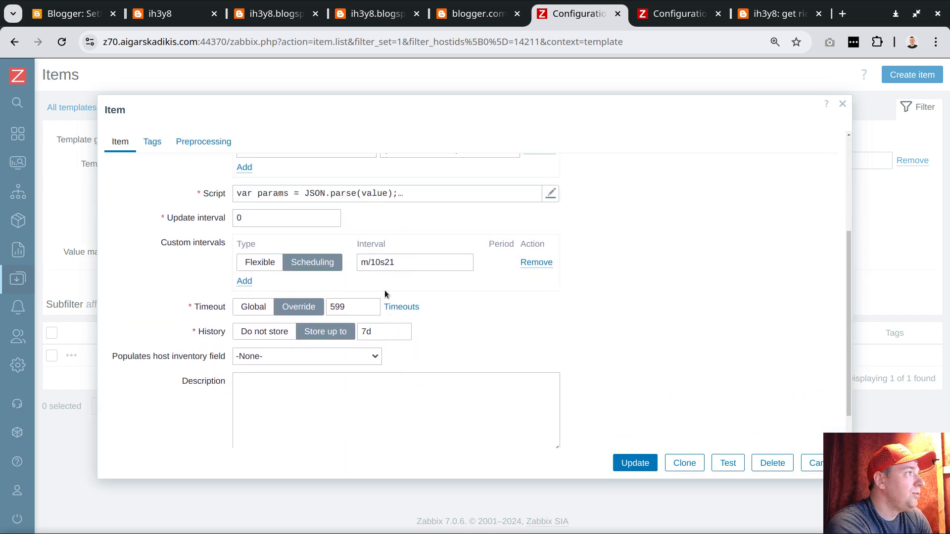
scroll(384, 289, "up", 1)
double_click(351, 342)
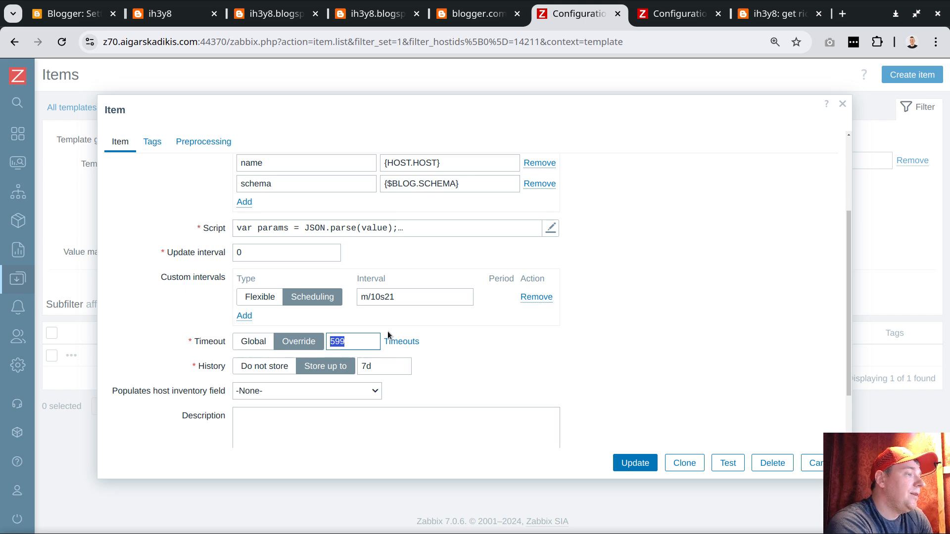
Switch to galculator, clear it, and multiply 3600 by 24.
key("alt+Tab")
left_click(517, 253)
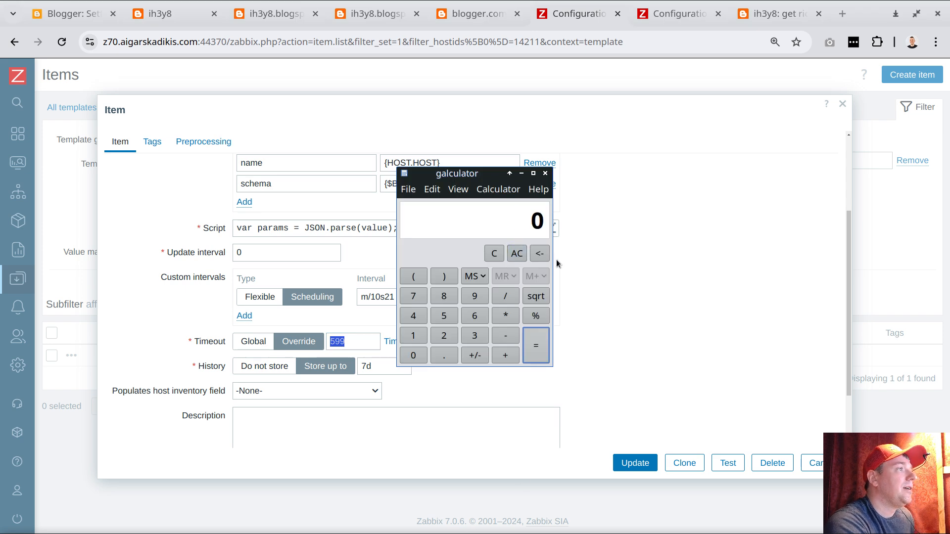
left_click(473, 338)
left_click(474, 317)
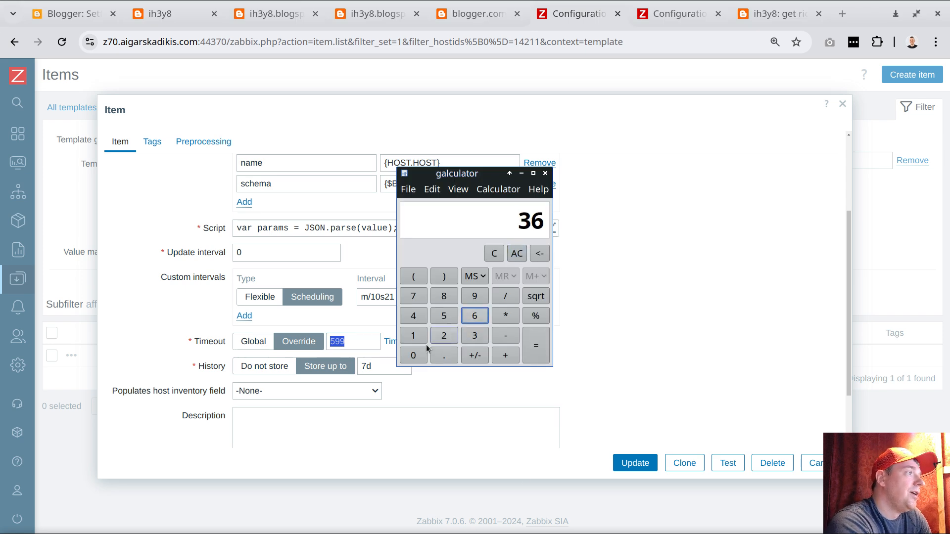
double_click(413, 355)
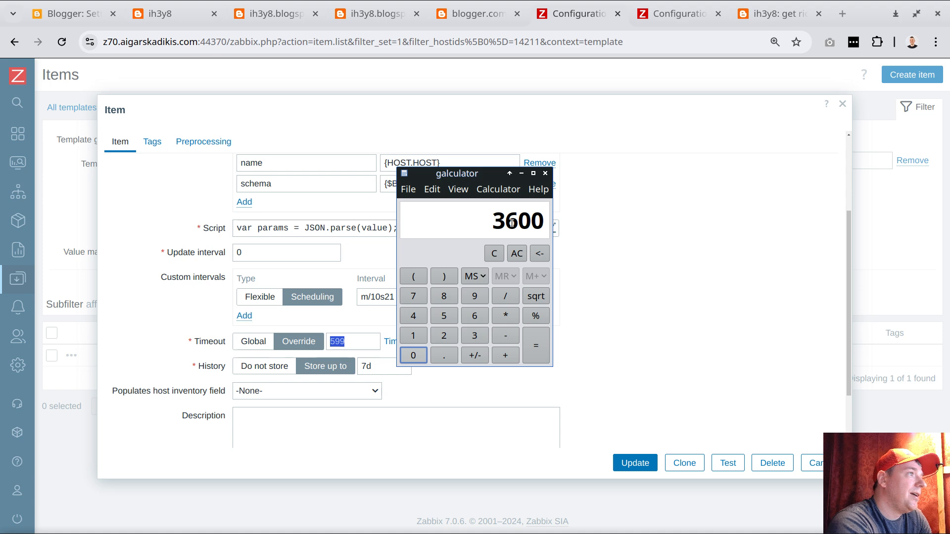
left_click(494, 222)
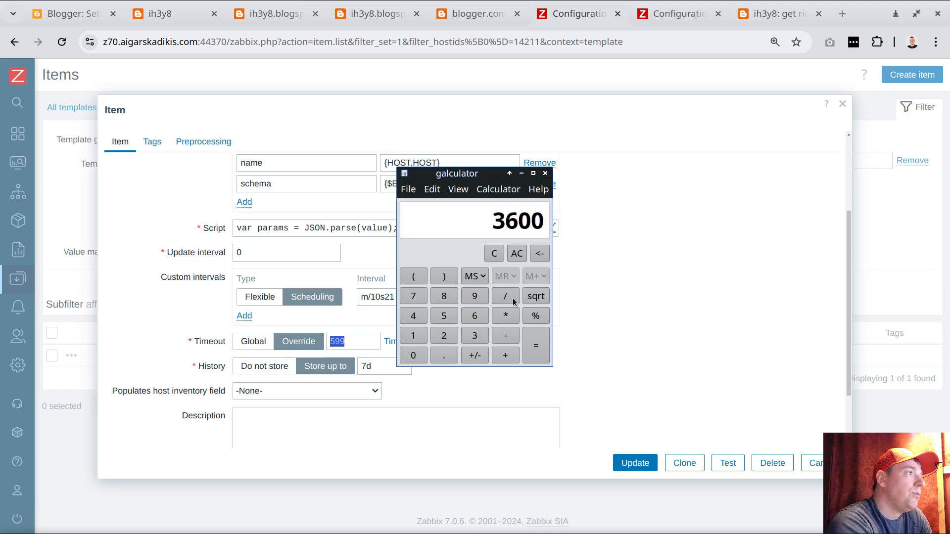
left_click(443, 335)
left_click(407, 320)
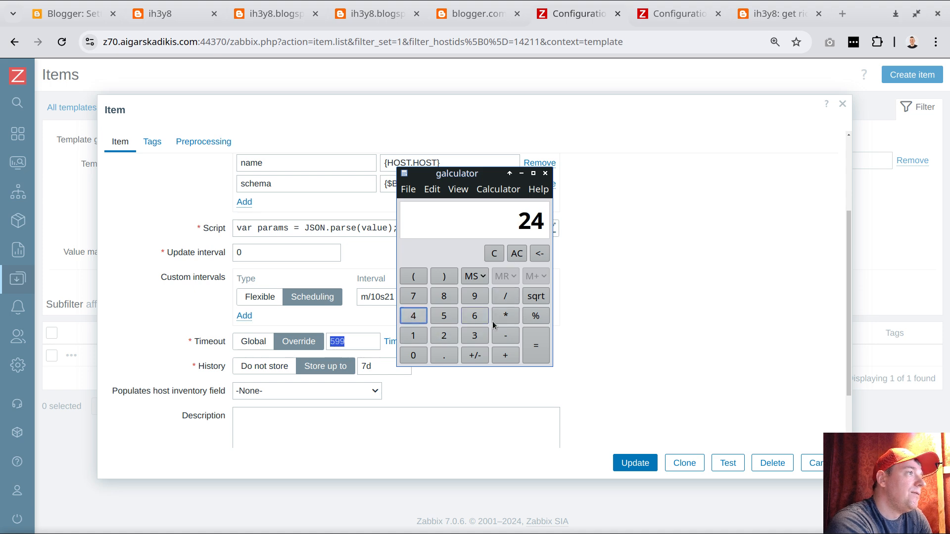
left_click(536, 345)
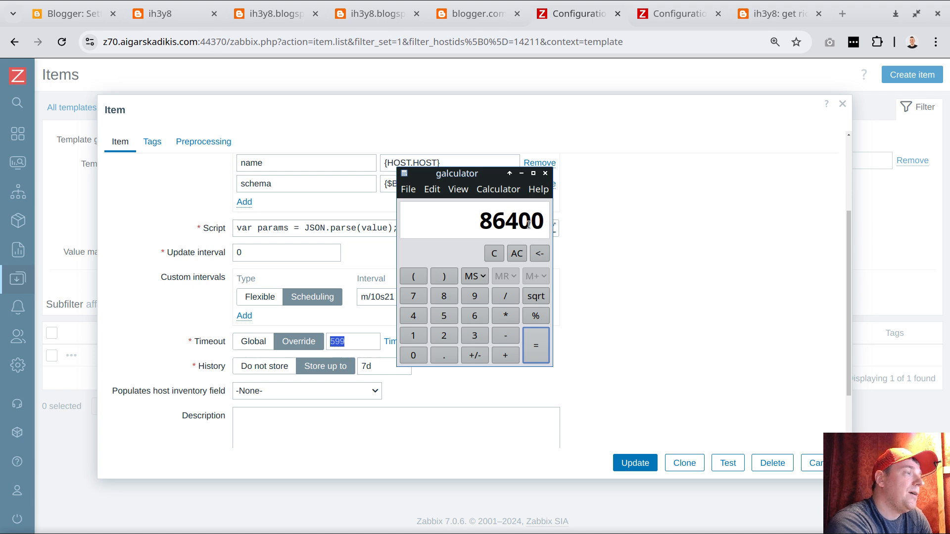
Divide the calculator result by 600, then close the calculator.
left_click(506, 296)
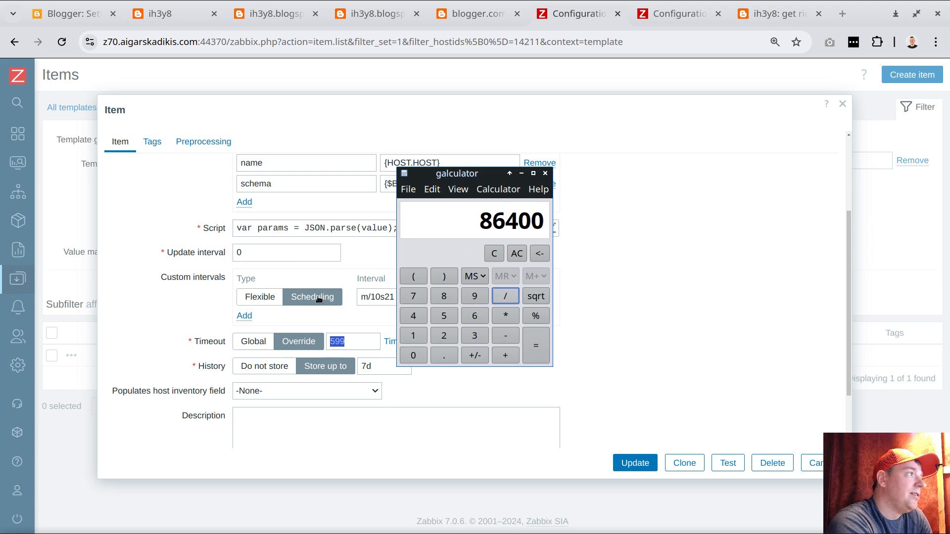
left_click(475, 316)
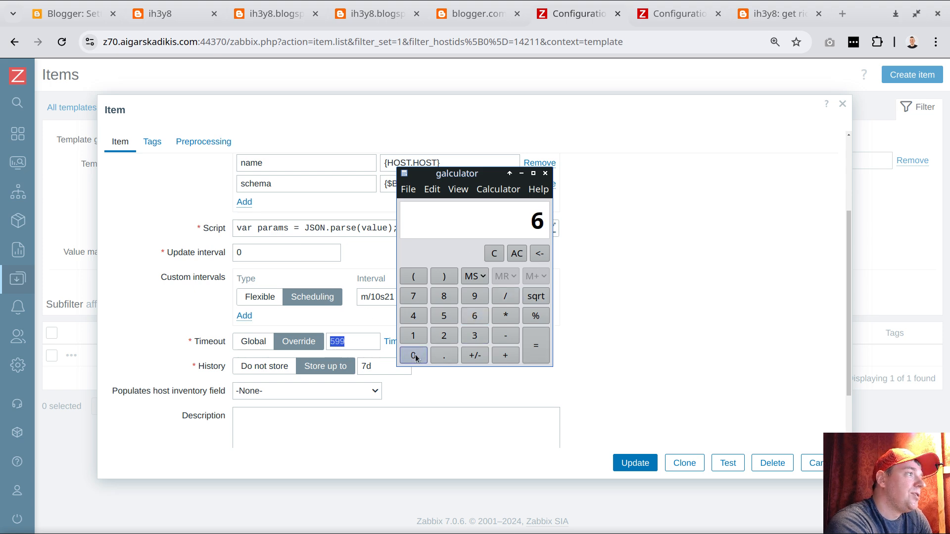
left_click(413, 355)
left_click(413, 355)
left_click(538, 343)
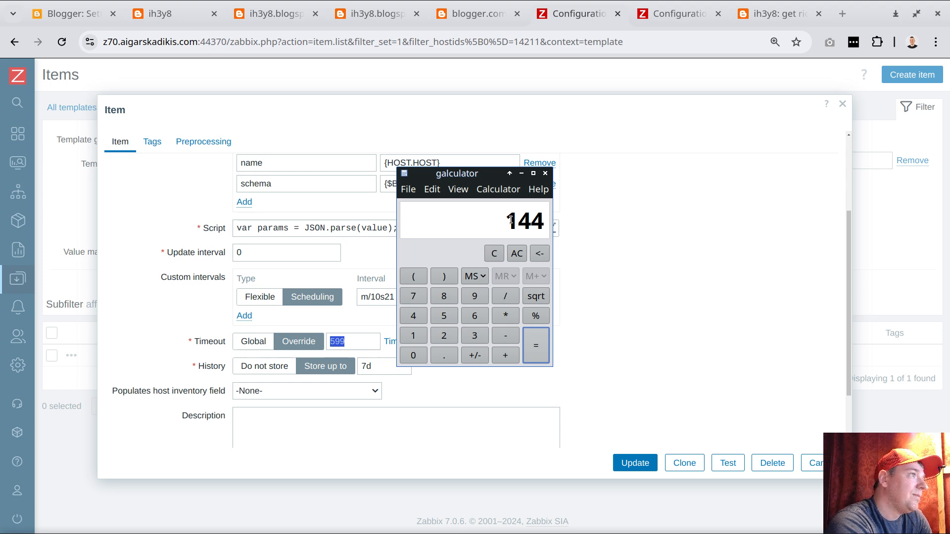
mouse_move(511, 221)
left_mouse_down()
mouse_move(531, 221)
mouse_move(509, 219)
left_mouse_up()
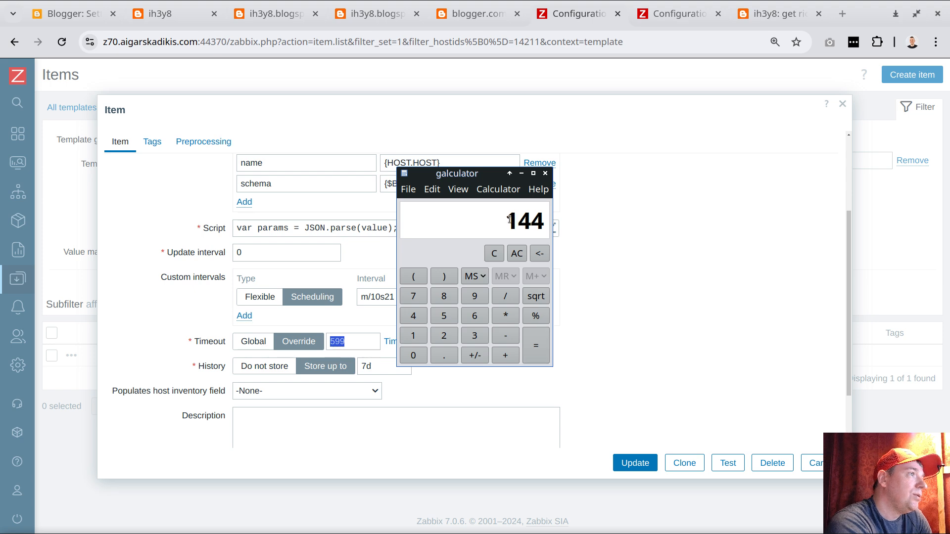
left_click(545, 174)
Open the Get post IDs item's JavaScript and highlight the increment in the step=step + 144 line.
left_click(375, 230)
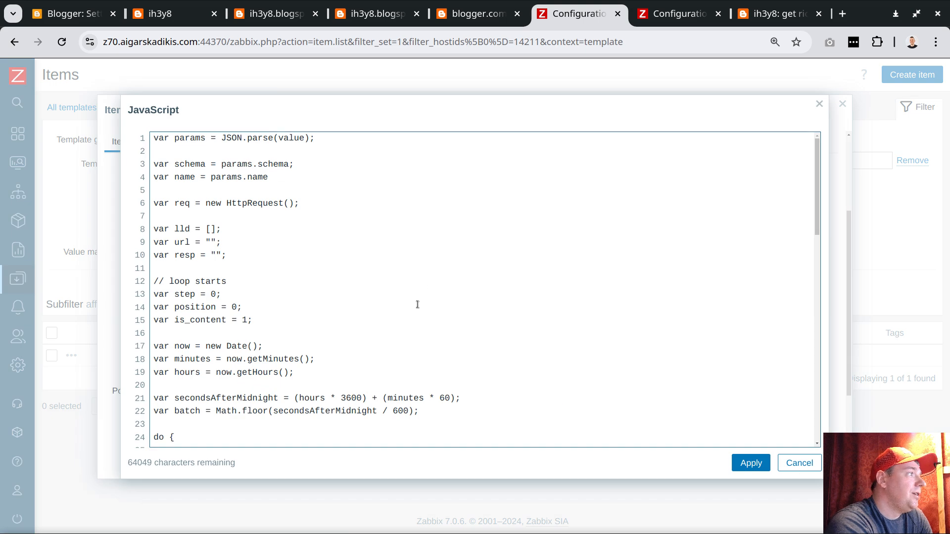
scroll(417, 304, "down", 2)
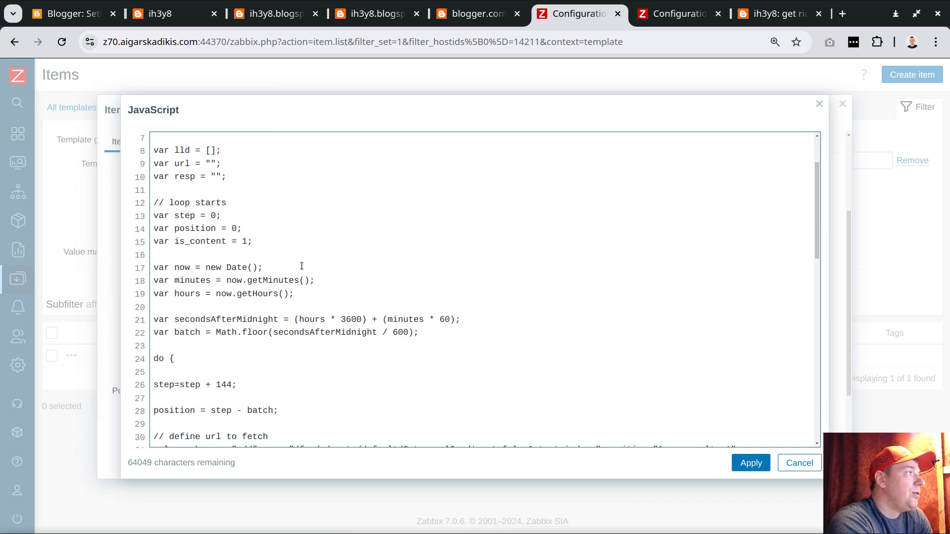
scroll(310, 314, "down", 2)
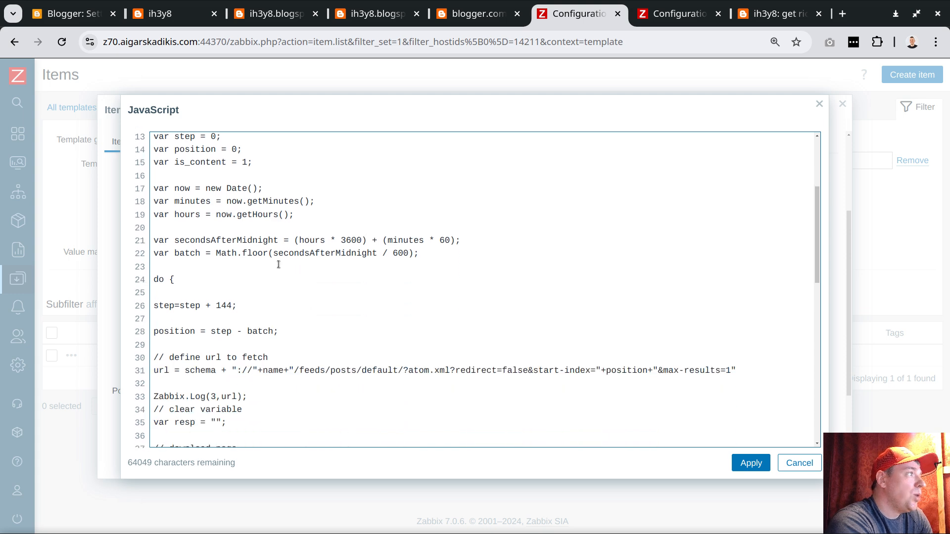
double_click(225, 306)
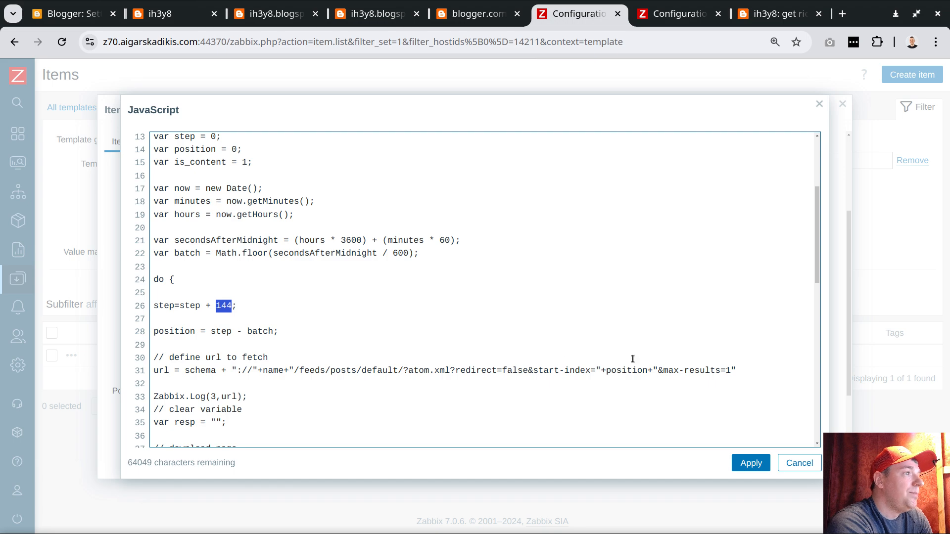
Show the blog's atom feed in the browser and highlight the start-index parameter in its address.
left_click(376, 14)
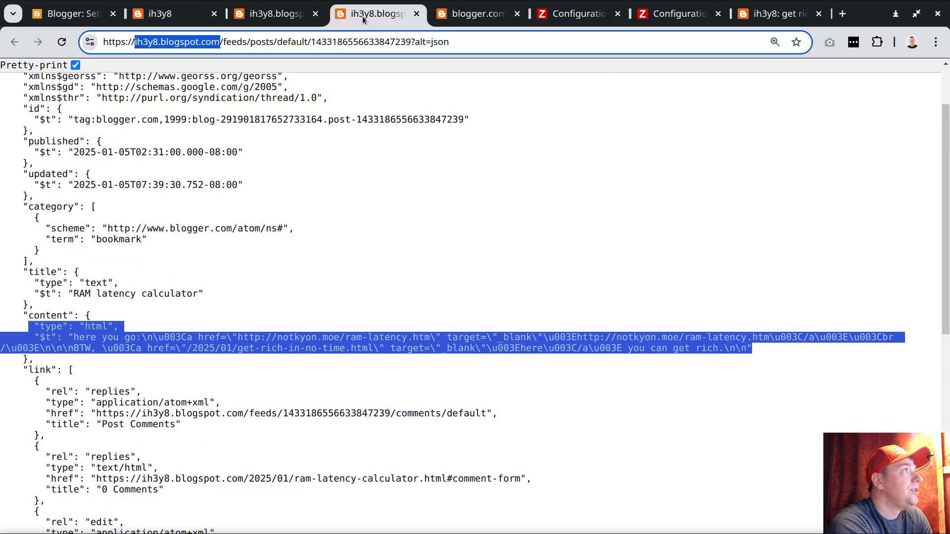
left_click(302, 15)
left_click(491, 40)
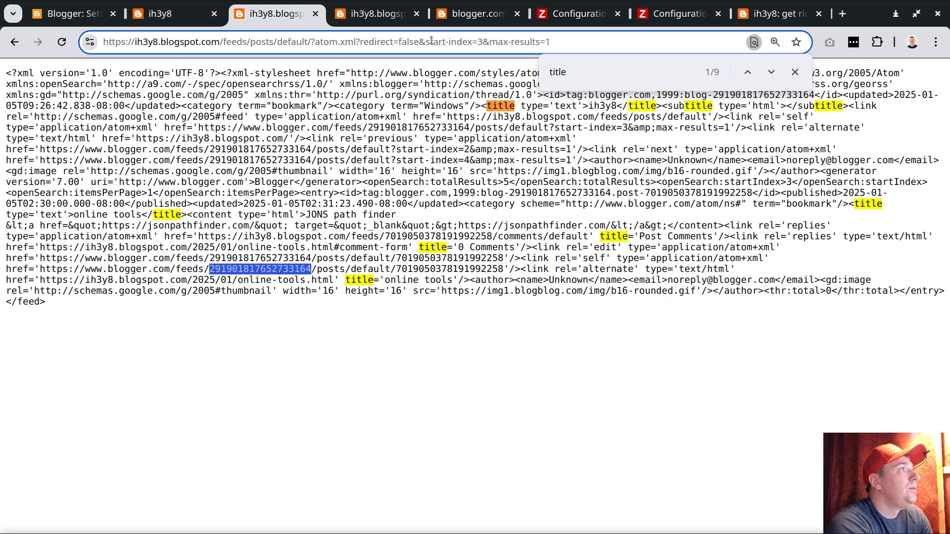
left_click_drag(425, 42, 487, 44)
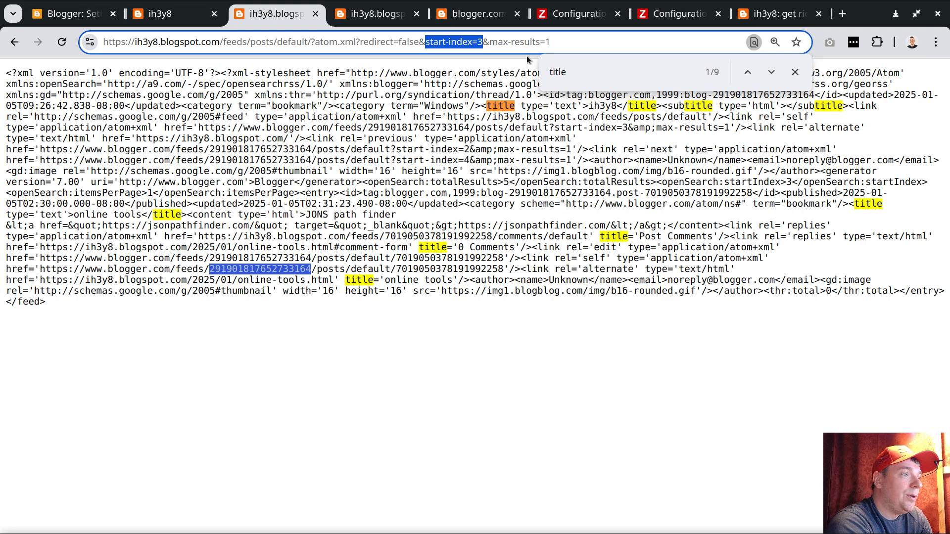
Edit the feed address's start-index parameter to 1, then extend it to 145, without loading the page.
left_click(482, 43)
key("BackSpace")
type("1")
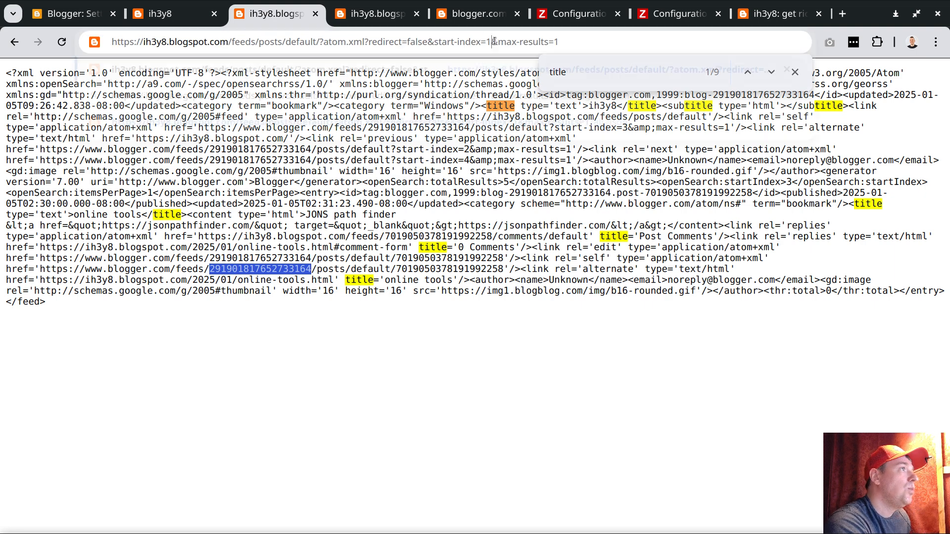
double_click(489, 42)
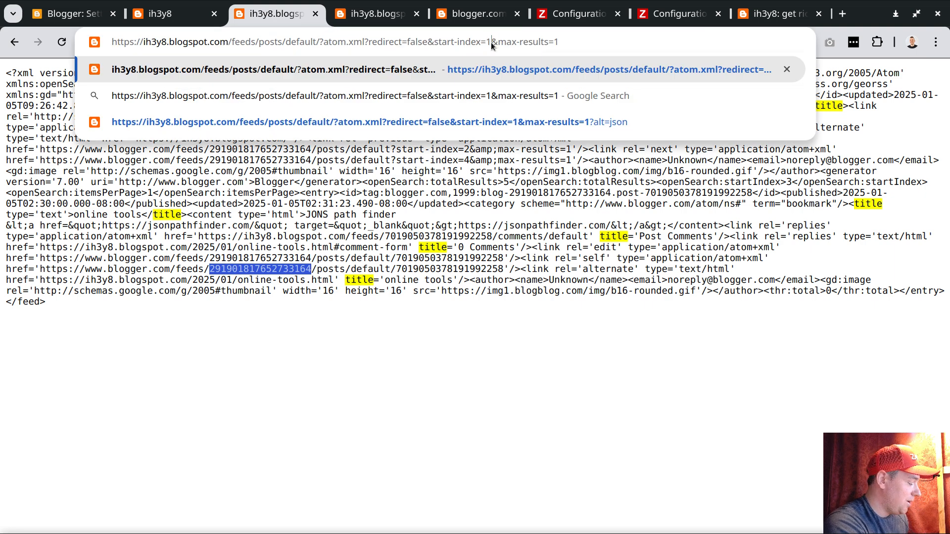
type("45")
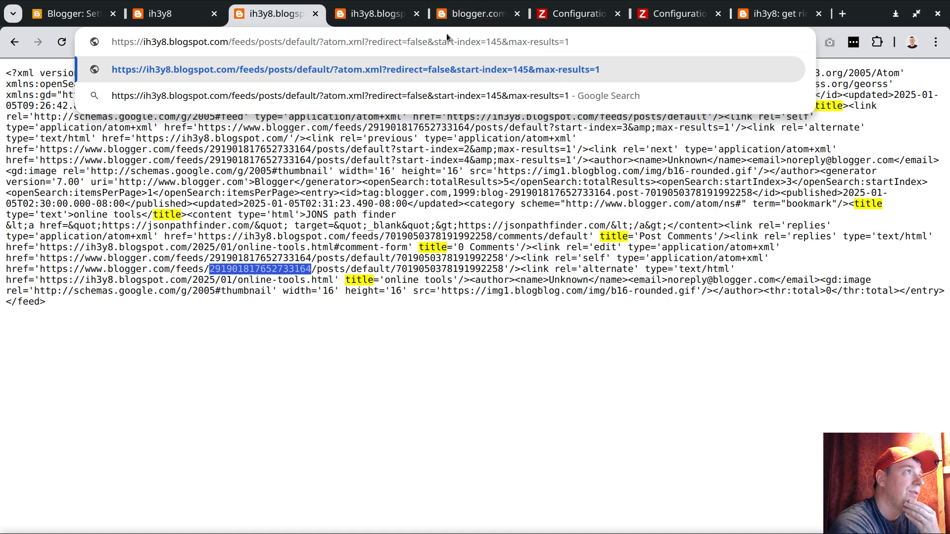
Glance at the ih3y8 blog page, return to the Zabbix script, and cancel both the script editor and the item form.
left_click(179, 17)
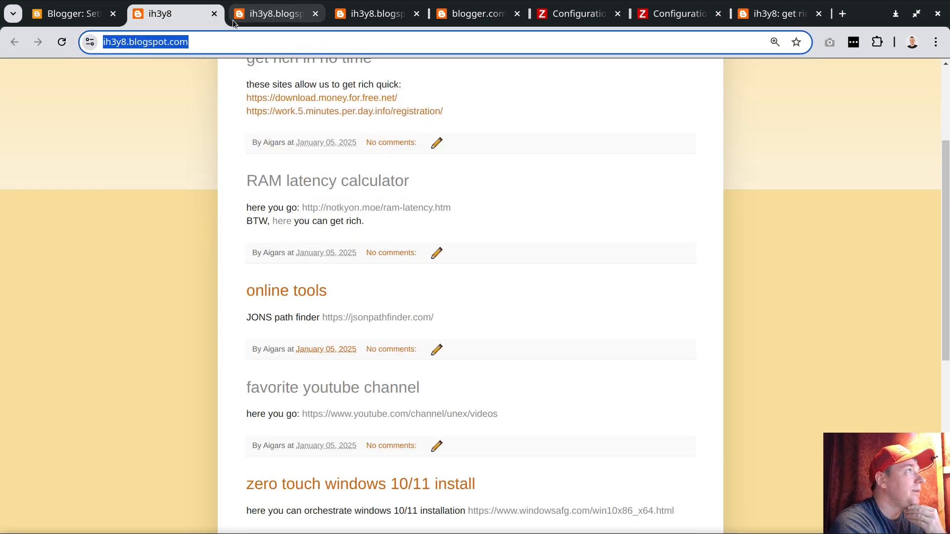
left_click(577, 16)
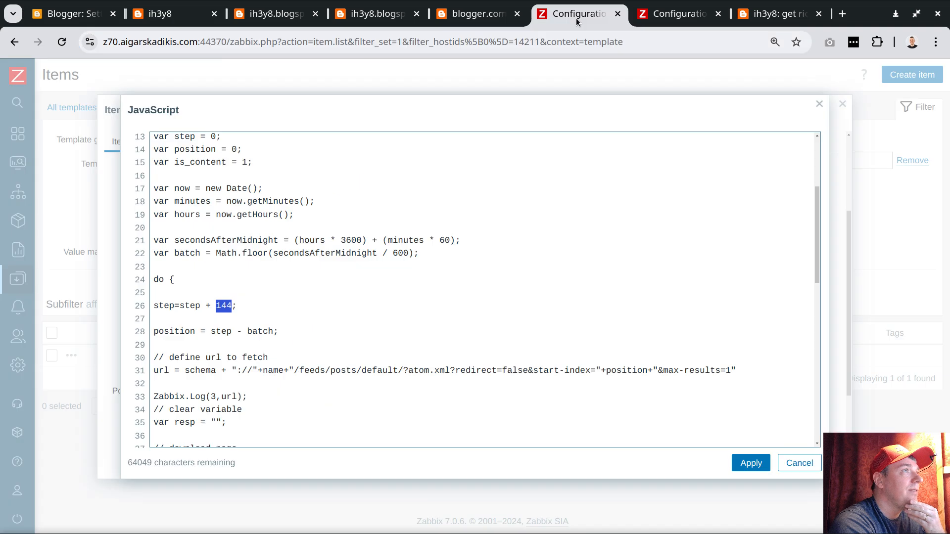
left_click(811, 462)
left_click(814, 462)
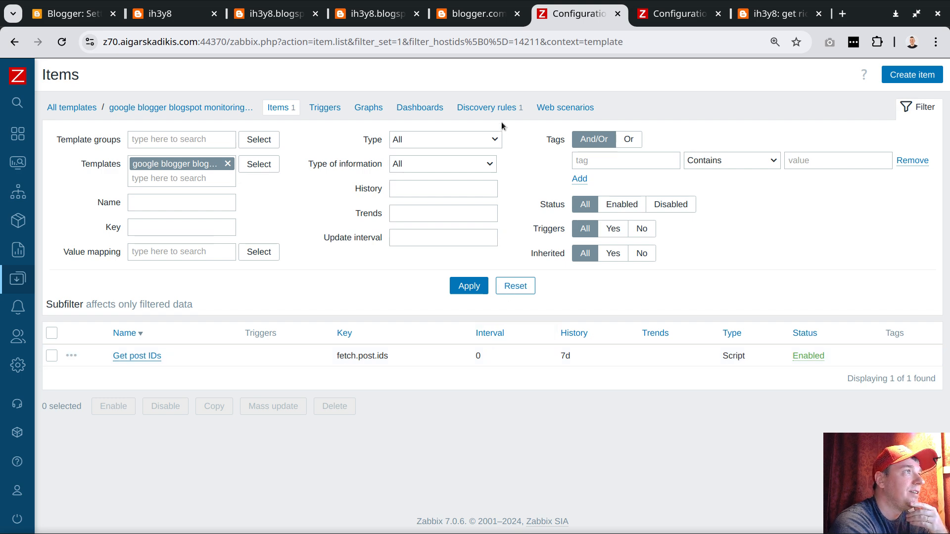
Show the 2000 posts template's discovery rules, view and cancel the template form, and open the post discovery rule.
left_click(486, 107)
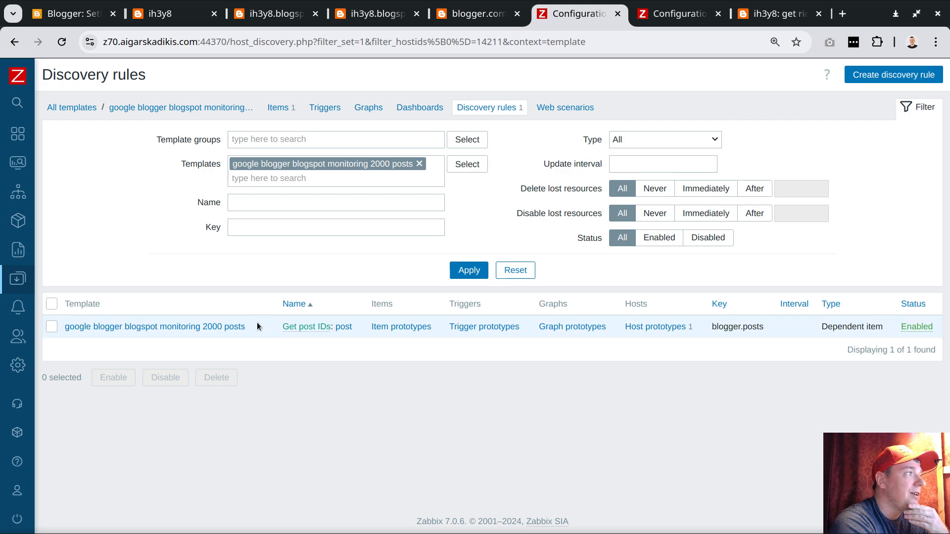
left_click(227, 327)
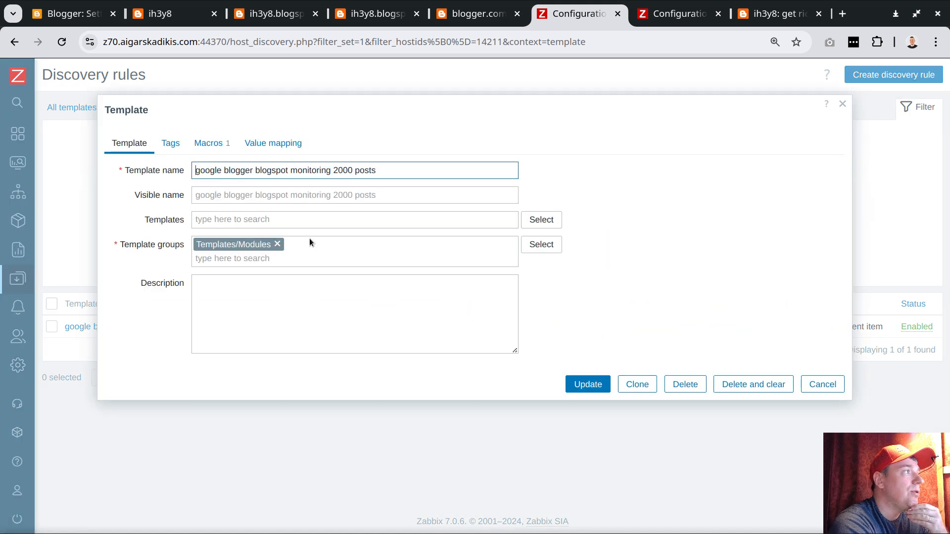
left_click(819, 384)
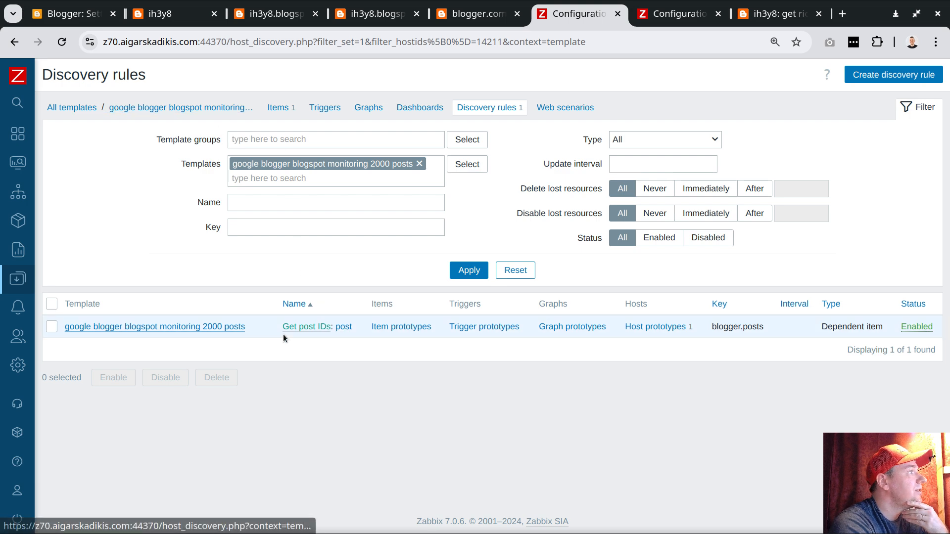
left_click(344, 328)
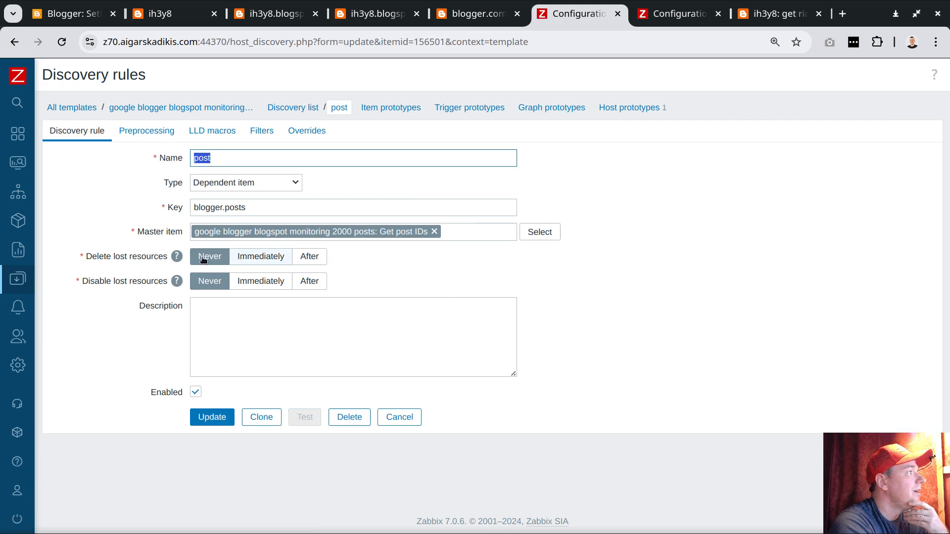
Try the Immediately and After options for Delete lost resources on the post discovery rule, returning the setting to Never.
left_click(262, 257)
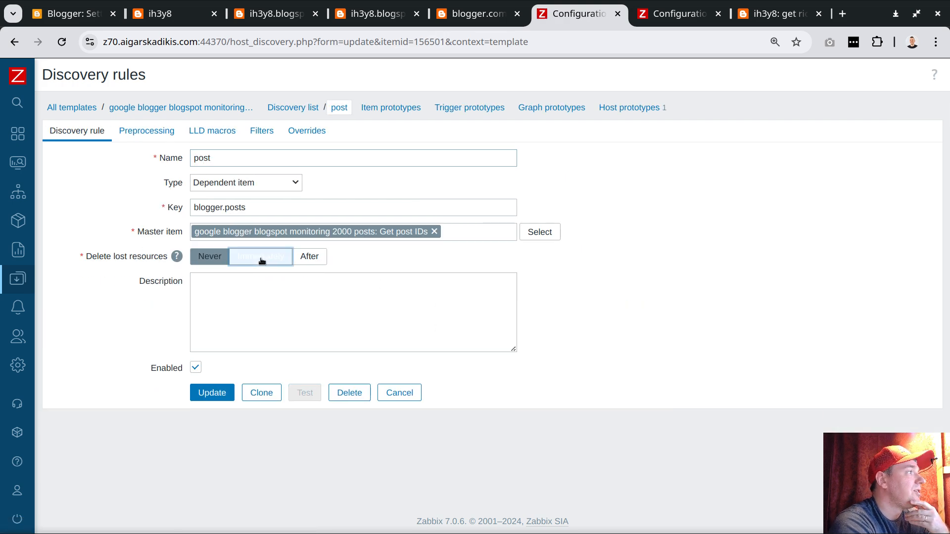
left_click(211, 256)
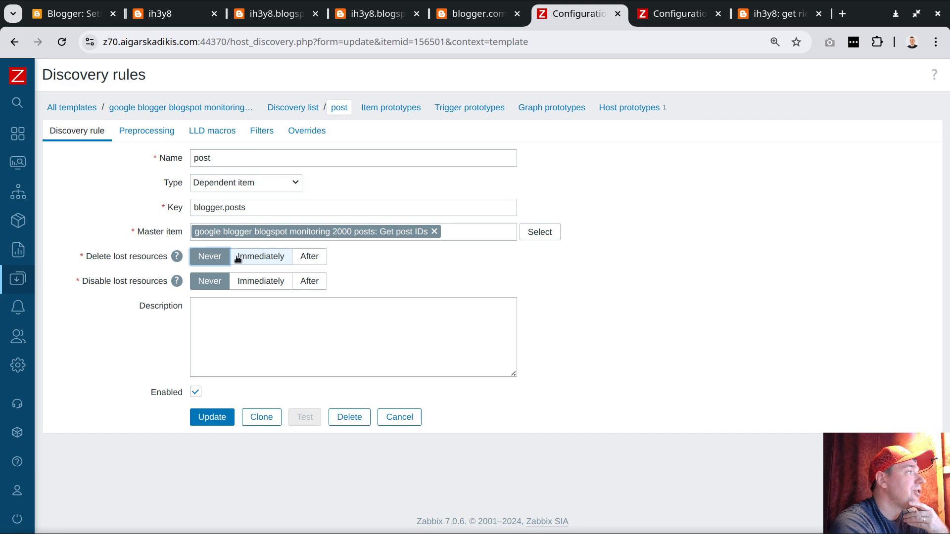
left_click_drag(104, 257, 198, 258)
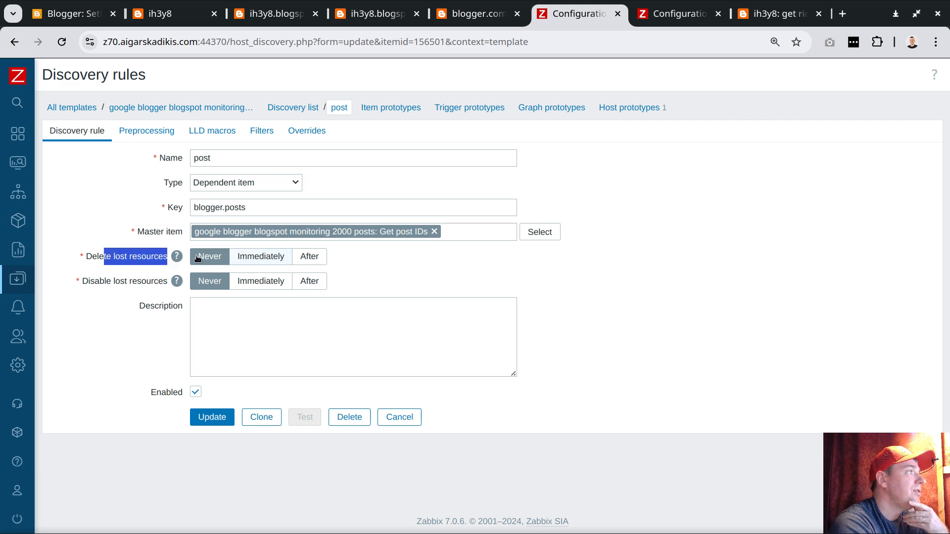
left_click(198, 258)
left_click(309, 256)
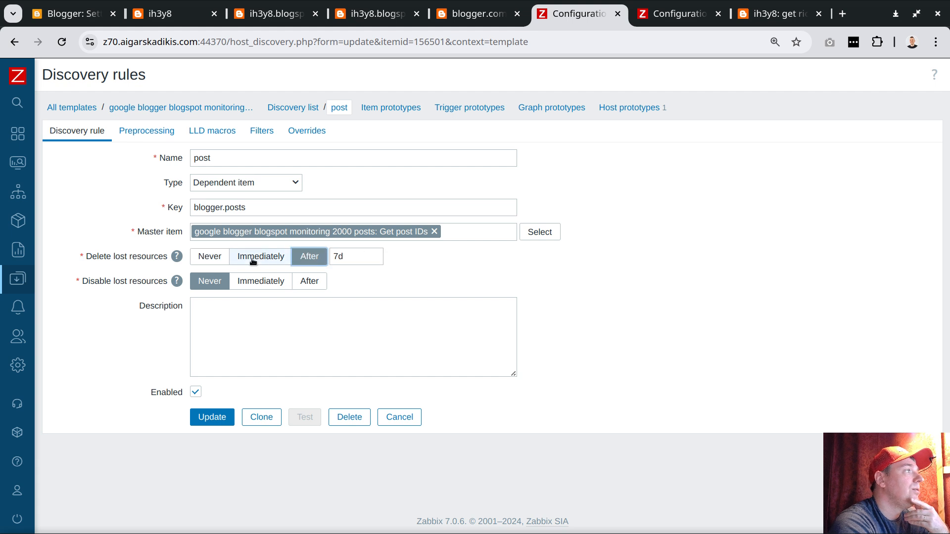
left_click(209, 256)
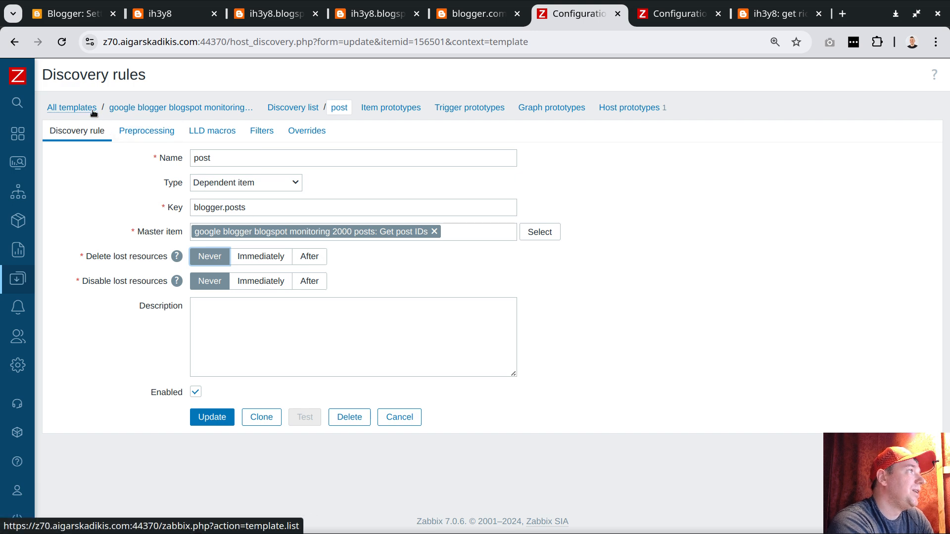
Switch to the other Zabbix tab, reload the host list for the Google Blogger group, and review the discovered post hosts.
left_click(690, 18)
mouse_move(67, 350)
left_click(61, 372)
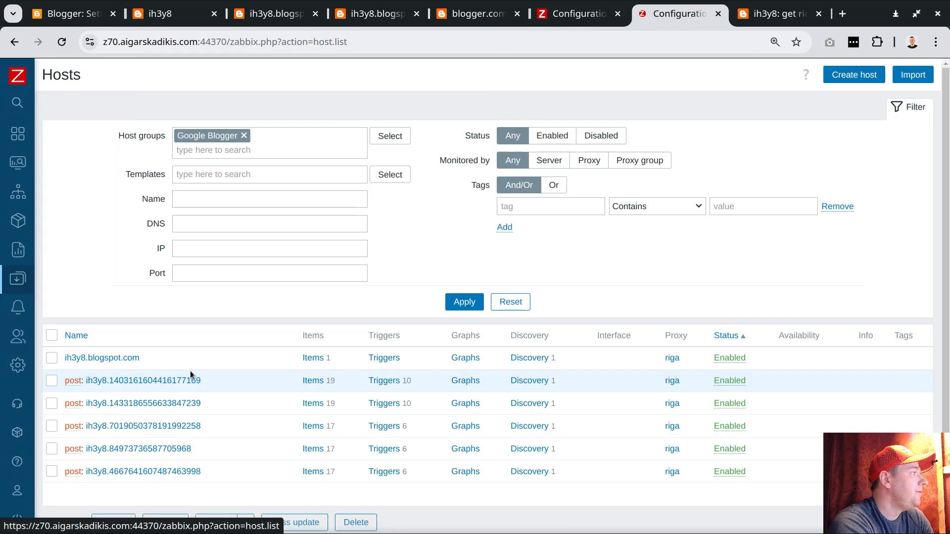
scroll(262, 346, "down", 1)
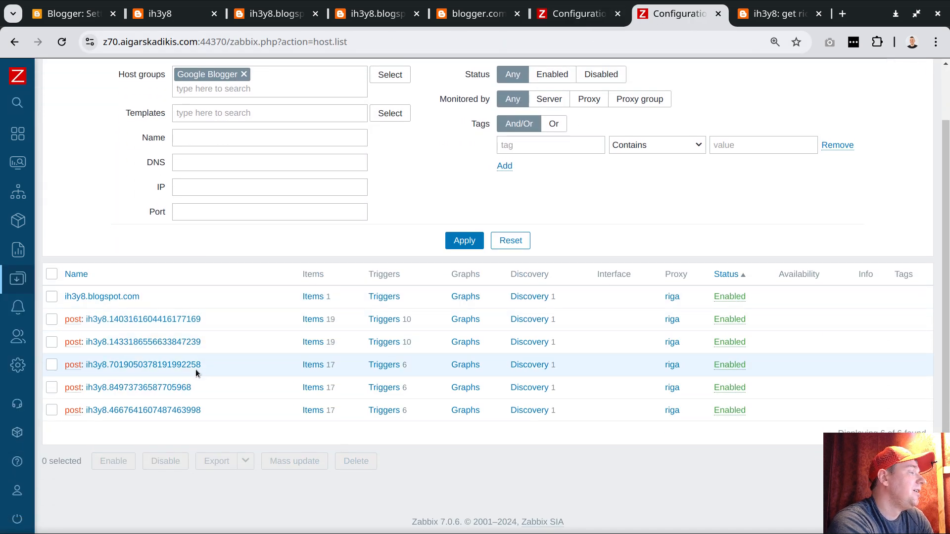